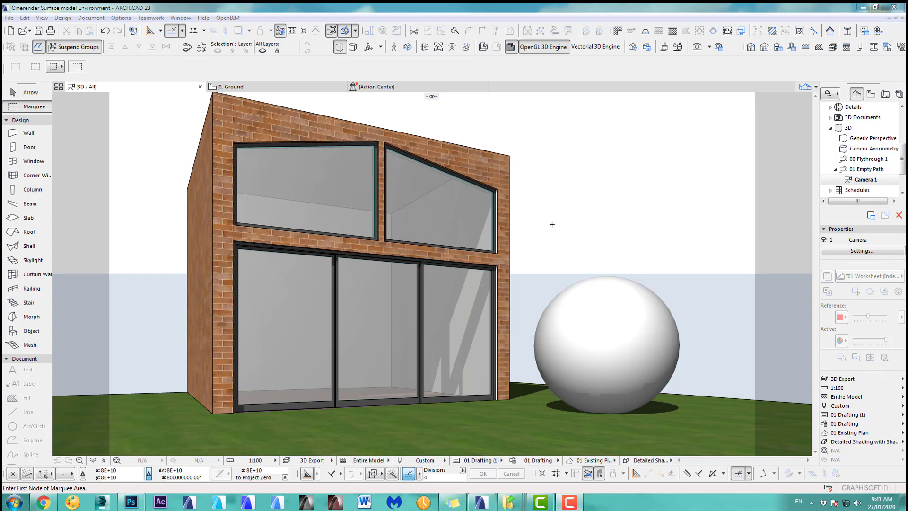
Orbit around the house, return to the Camera 1 view and render Picture1.
key(o)
drag(541, 231, 376, 165)
scroll(365, 292, down, 5)
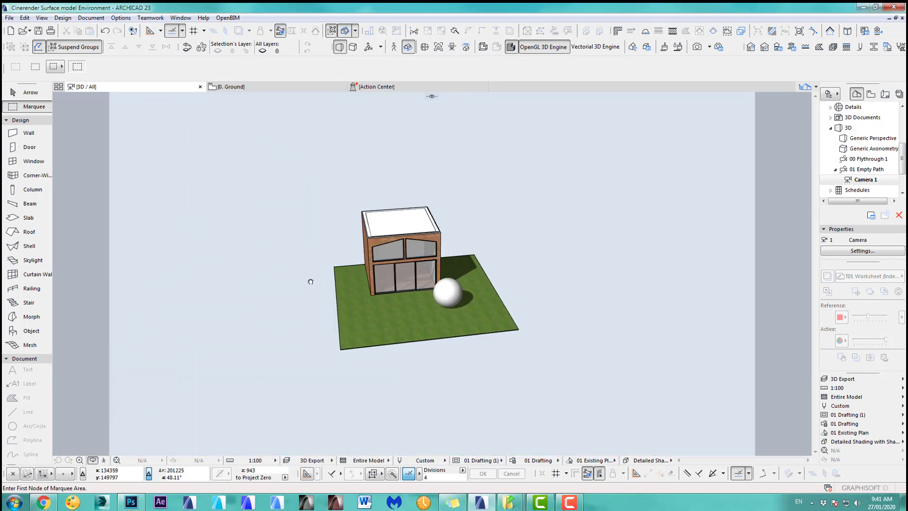
drag(300, 280, 415, 260)
double_click(863, 179)
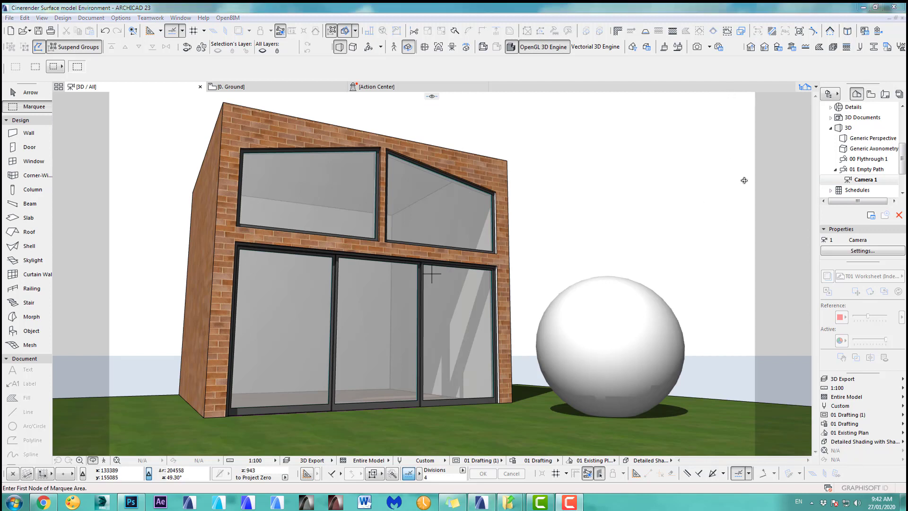
click(696, 49)
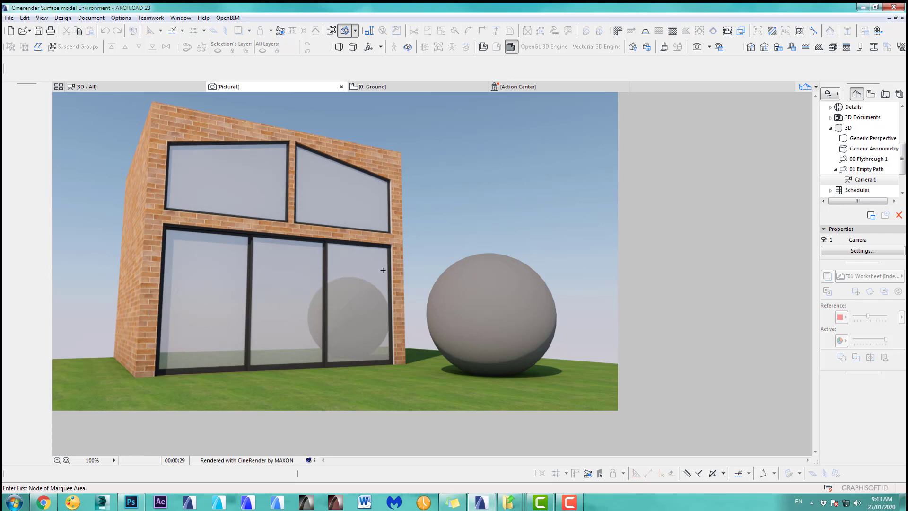
Enable the Environment channel with the Embedded Library HDRI image cloud_layers_2k.hdr as texture.
click(665, 47)
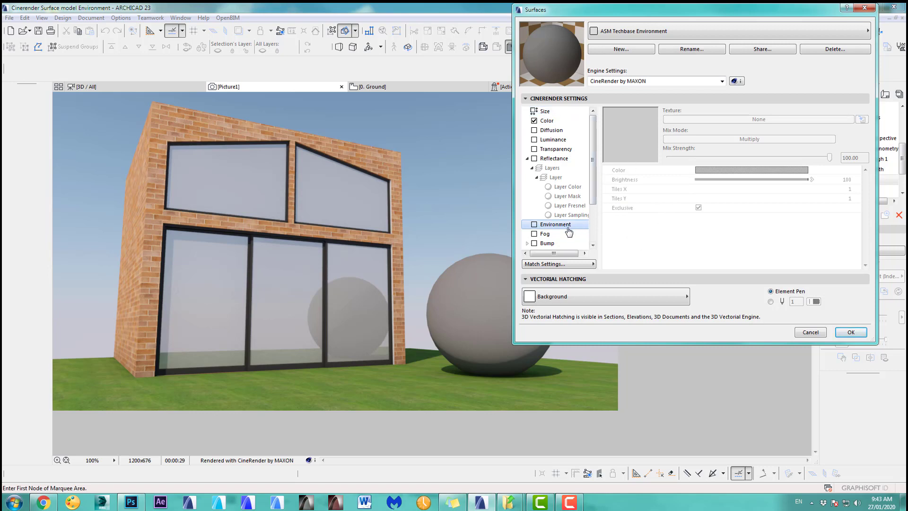
click(535, 225)
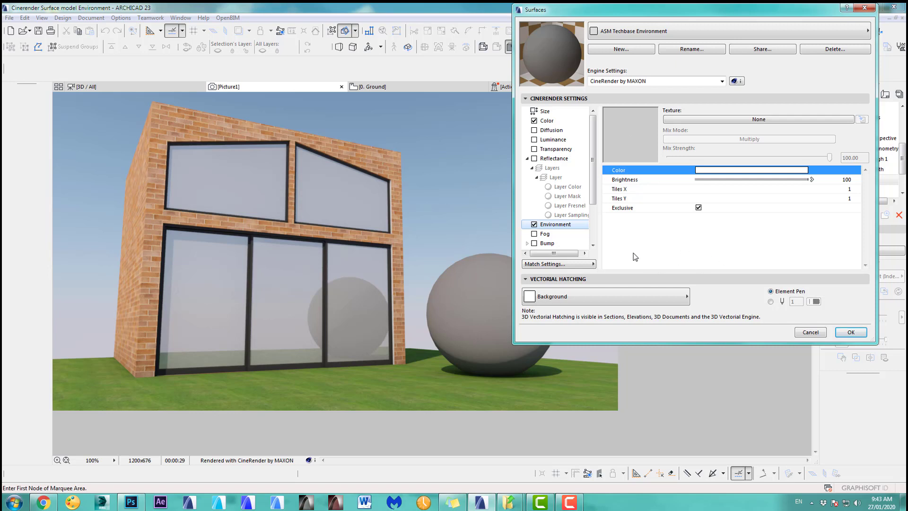
click(846, 121)
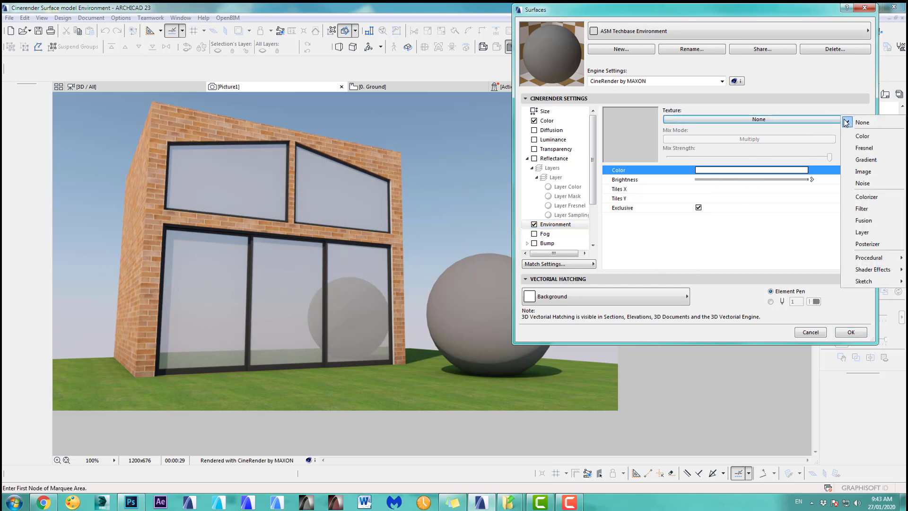
click(862, 172)
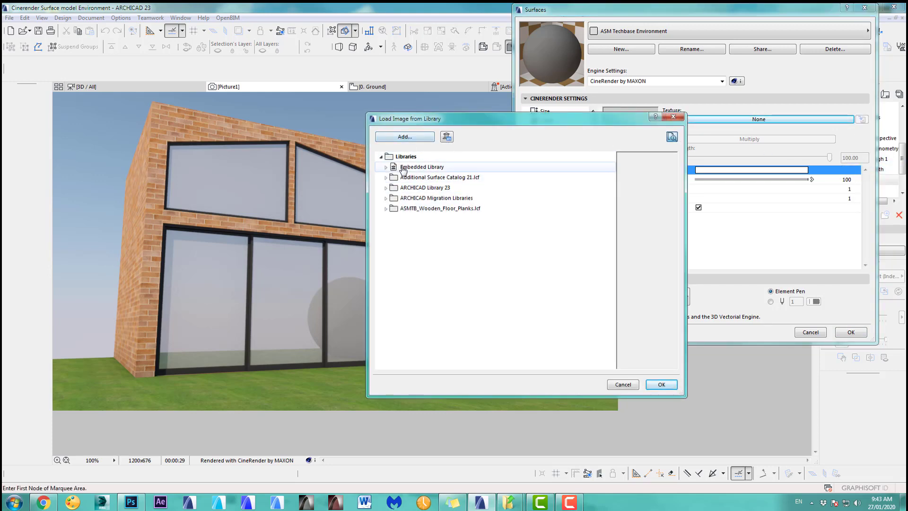
click(386, 167)
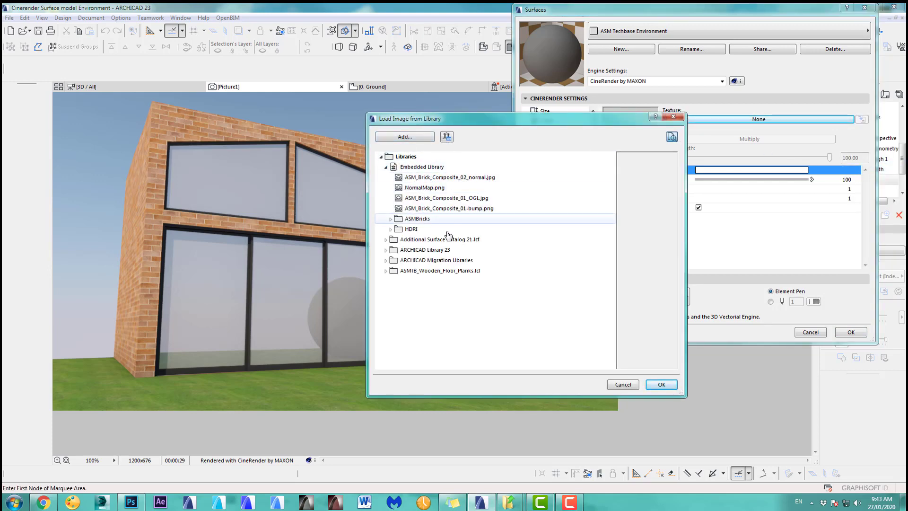
click(391, 230)
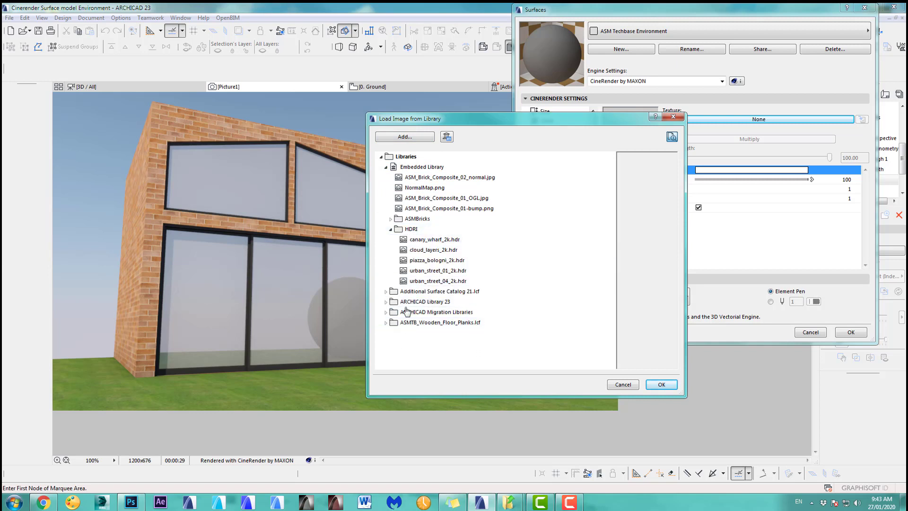
click(418, 252)
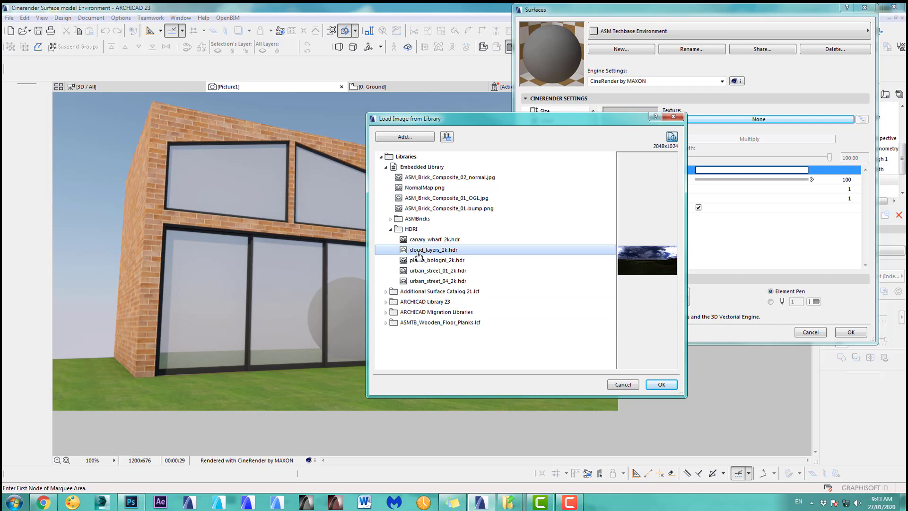
click(662, 384)
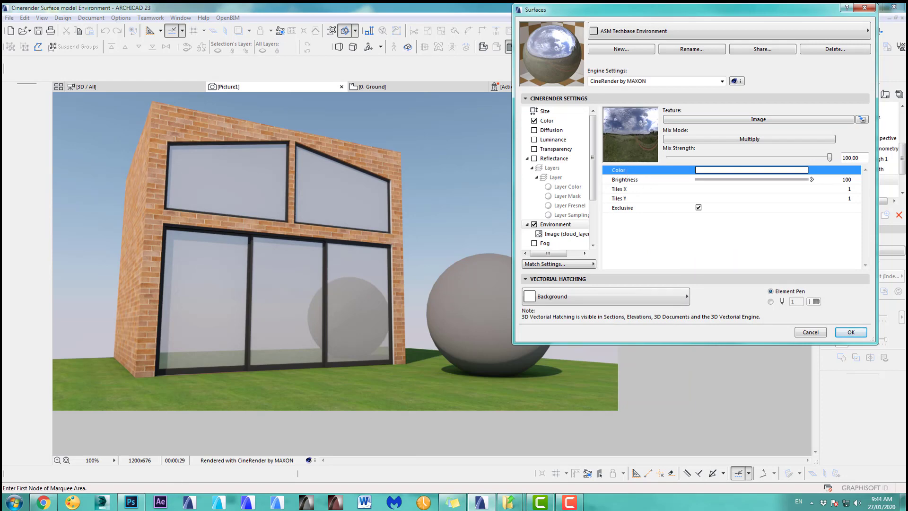
click(131, 503)
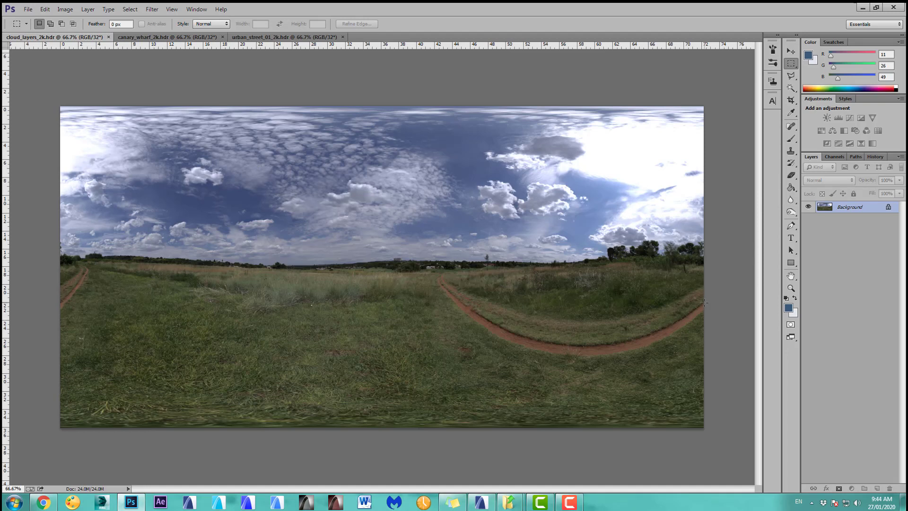
Return from Photoshop to ARCHICAD's surface settings showing cloud_layers_2k.hdr.
click(481, 505)
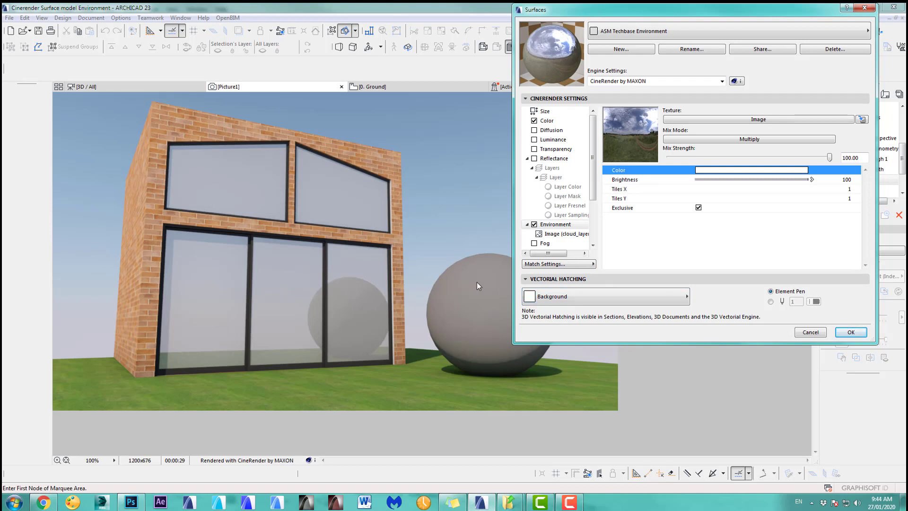
Render with the HDR environment, then set the environment surface Color to near-black (10,10,10).
click(853, 332)
click(697, 48)
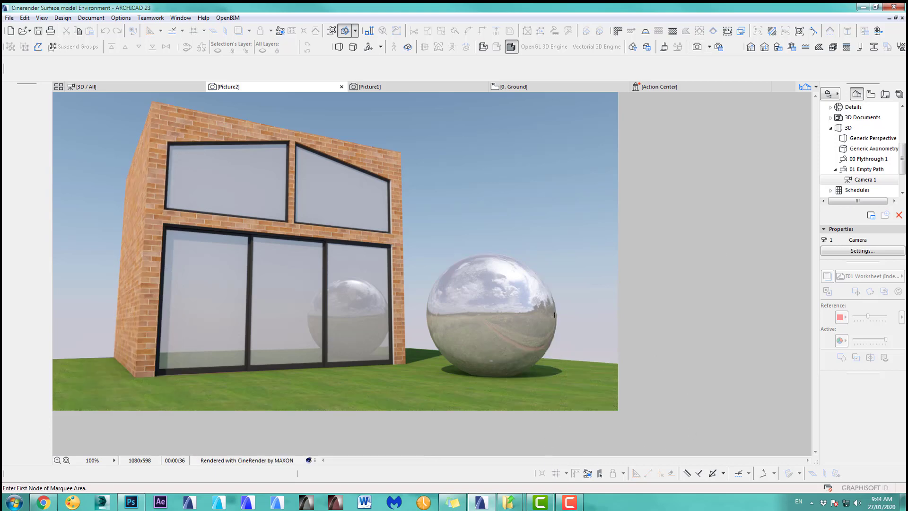
click(666, 48)
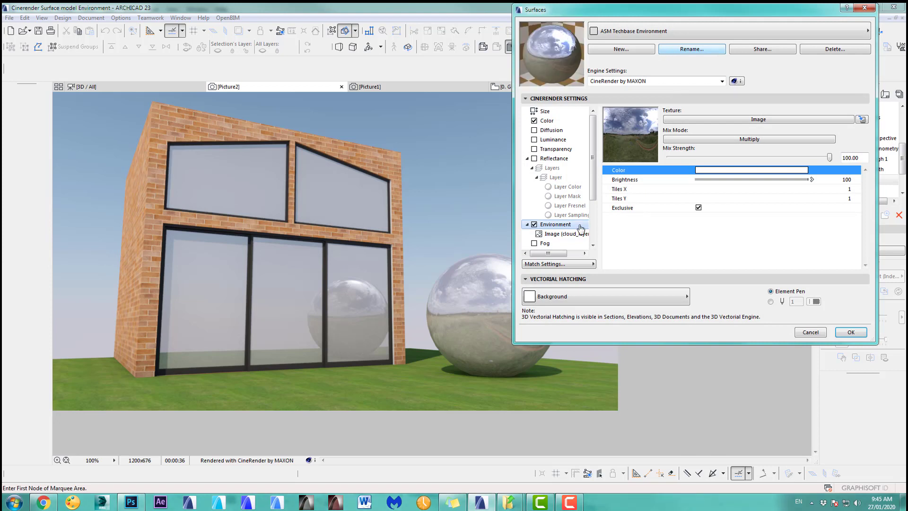
click(554, 122)
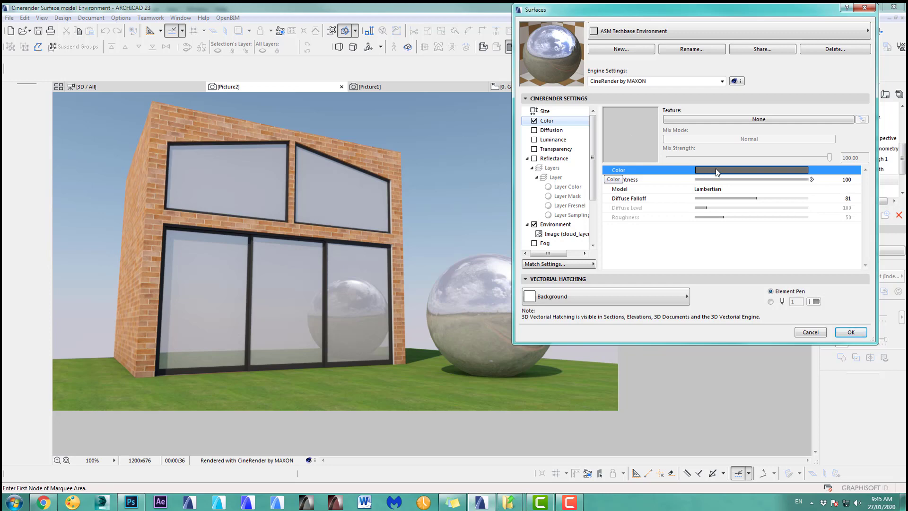
click(701, 171)
drag(420, 136, 419, 152)
click(230, 196)
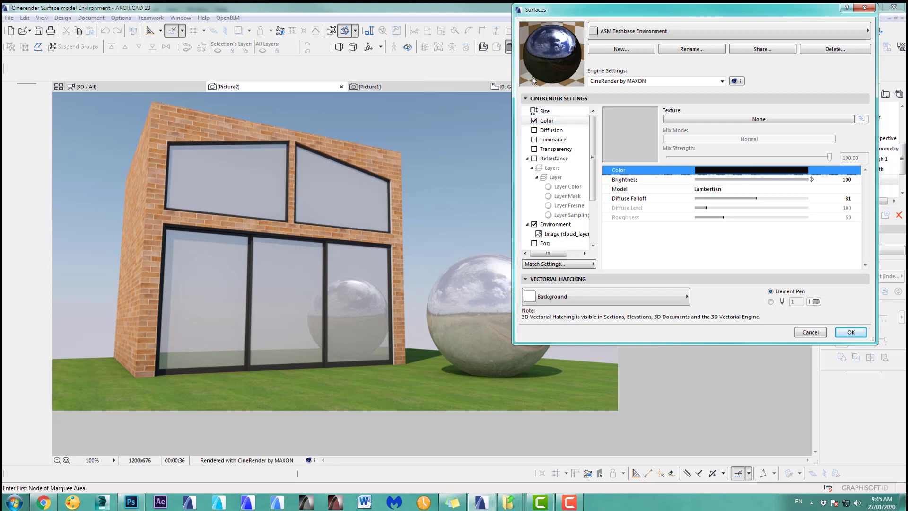
click(843, 334)
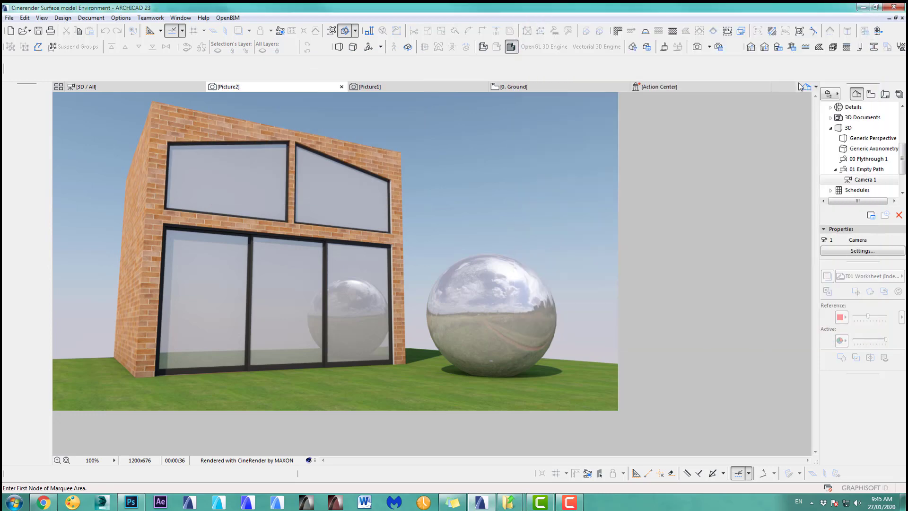
Render Picture3 and compare its mirror sphere with Picture2.
click(698, 47)
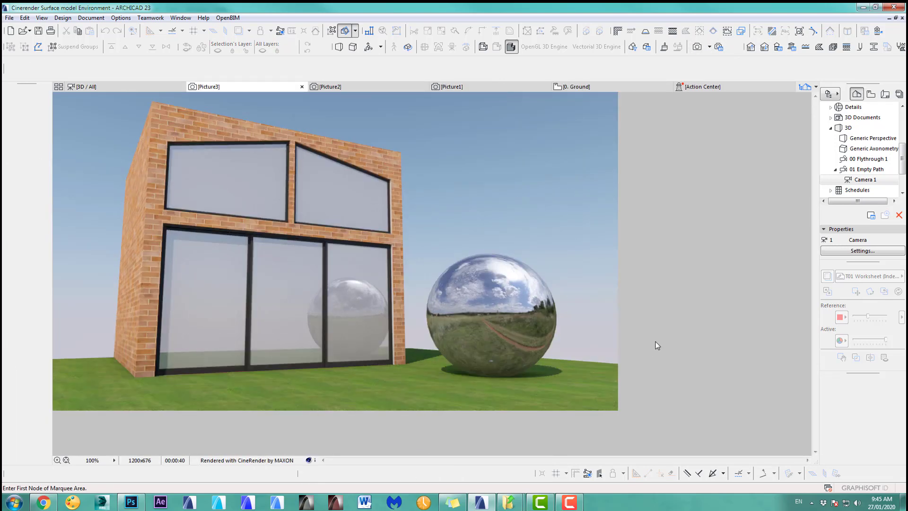
click(344, 90)
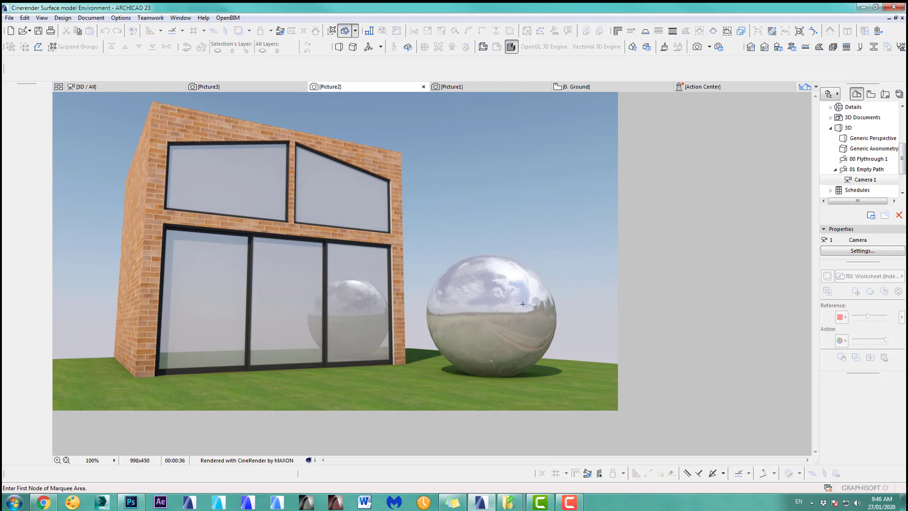
click(257, 85)
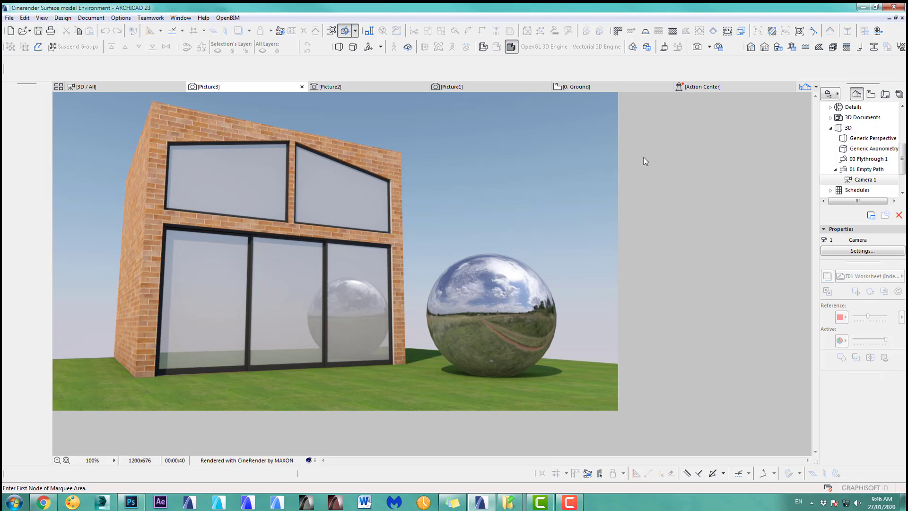
Replace the Environment channel with Reflectance and render Picture4.
click(665, 48)
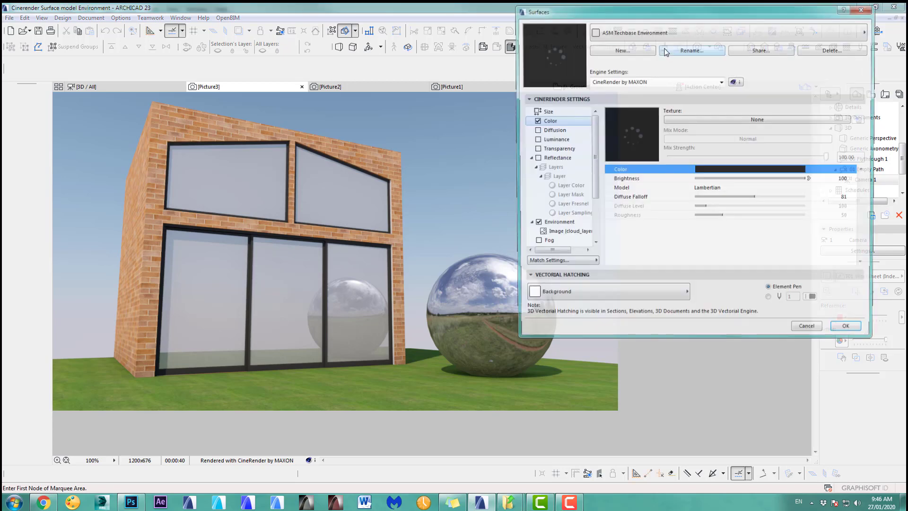
click(534, 224)
click(534, 158)
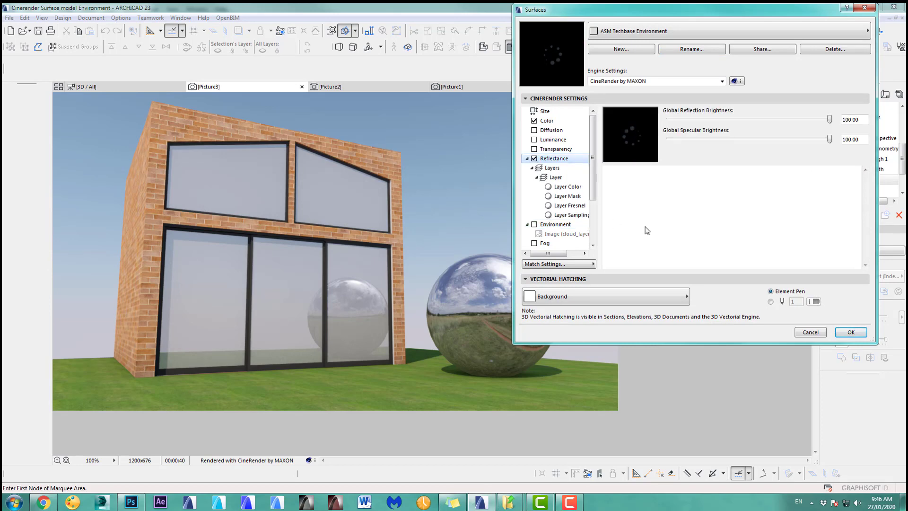
click(851, 333)
click(700, 48)
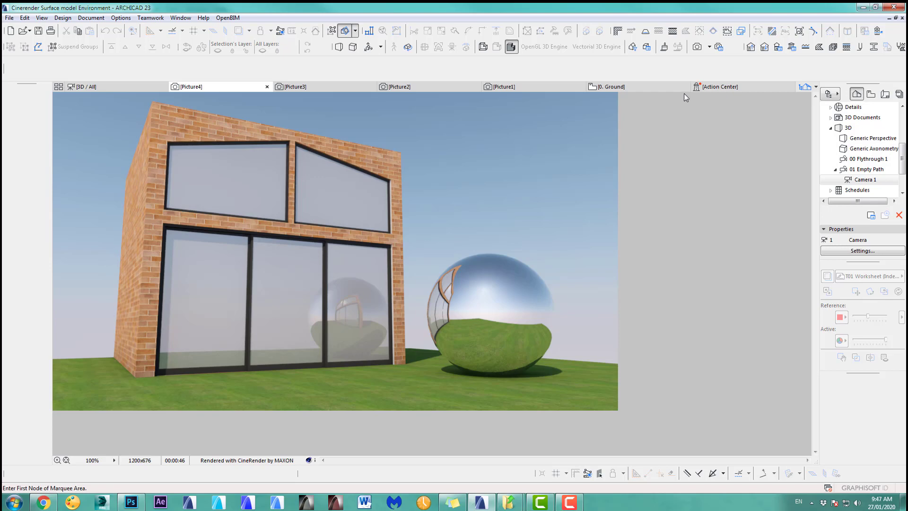
Turn the Environment channel back on alongside Reflectance.
click(665, 47)
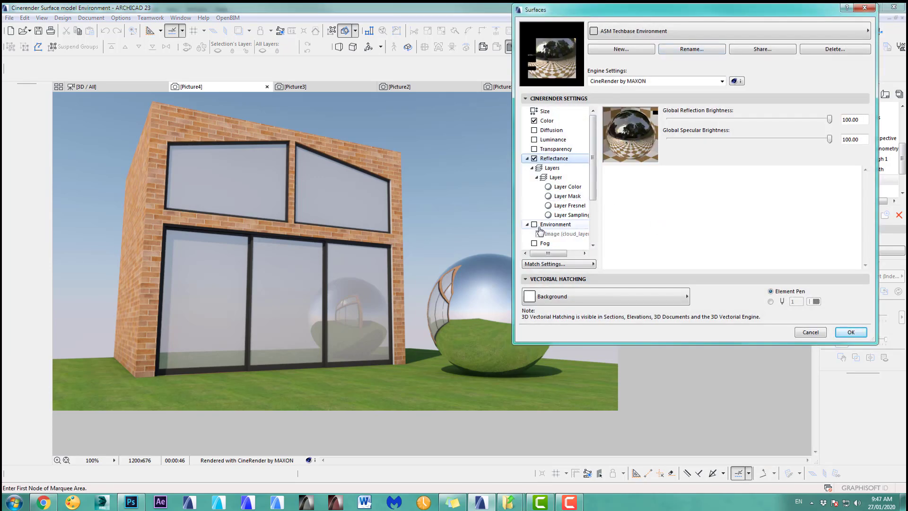
click(535, 225)
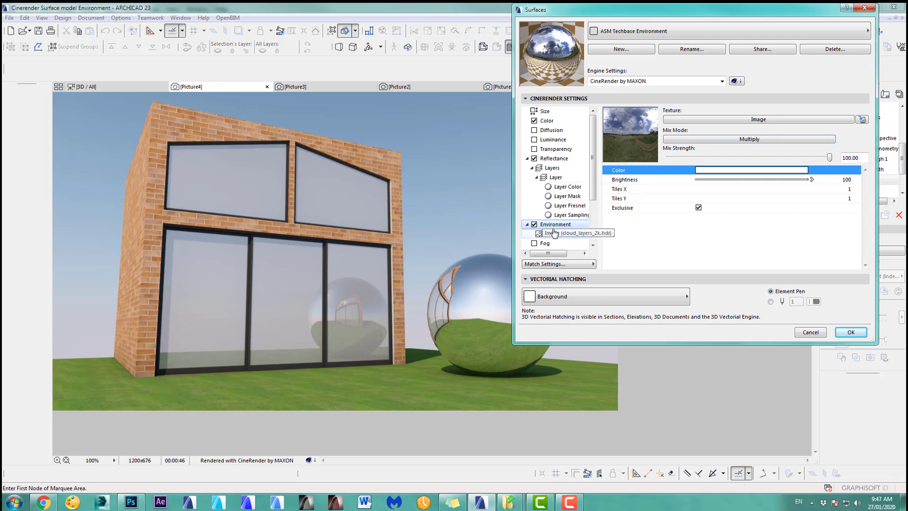
click(553, 160)
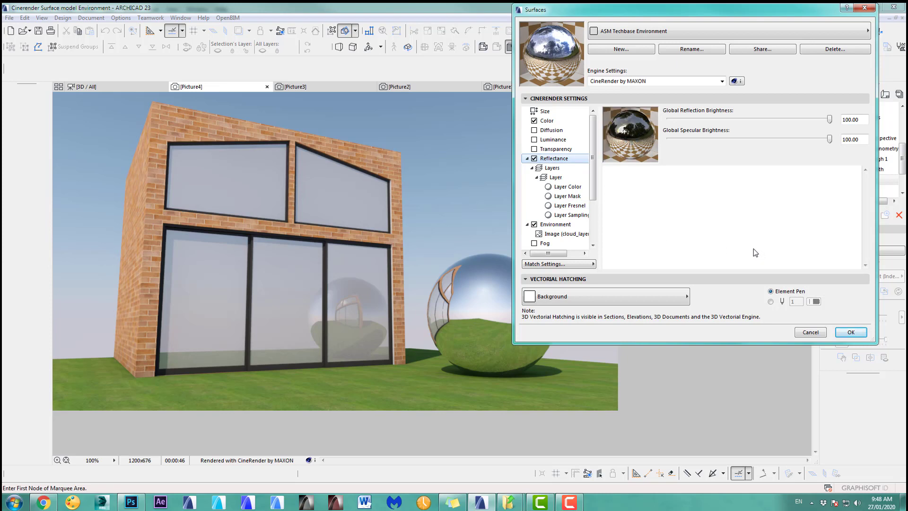
Set the Reflectance layer Attenuation to Additive and apply the surface.
click(558, 179)
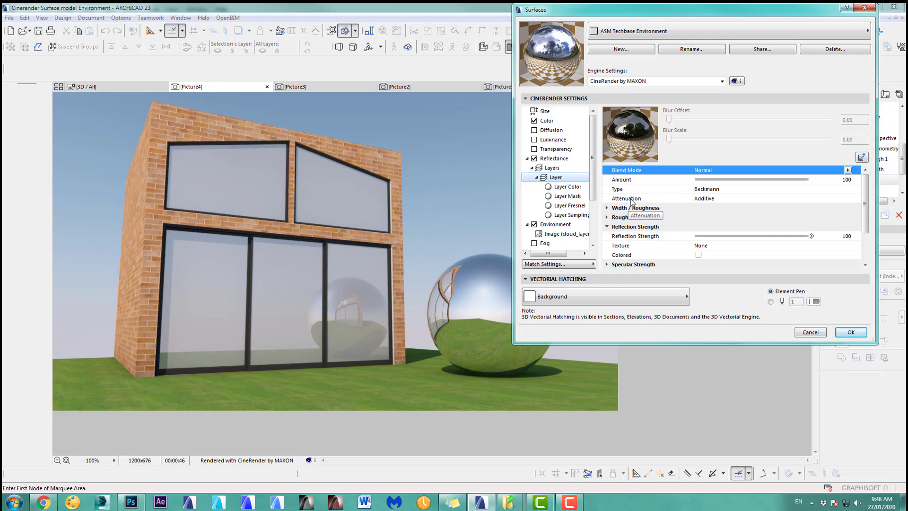
click(788, 200)
click(829, 201)
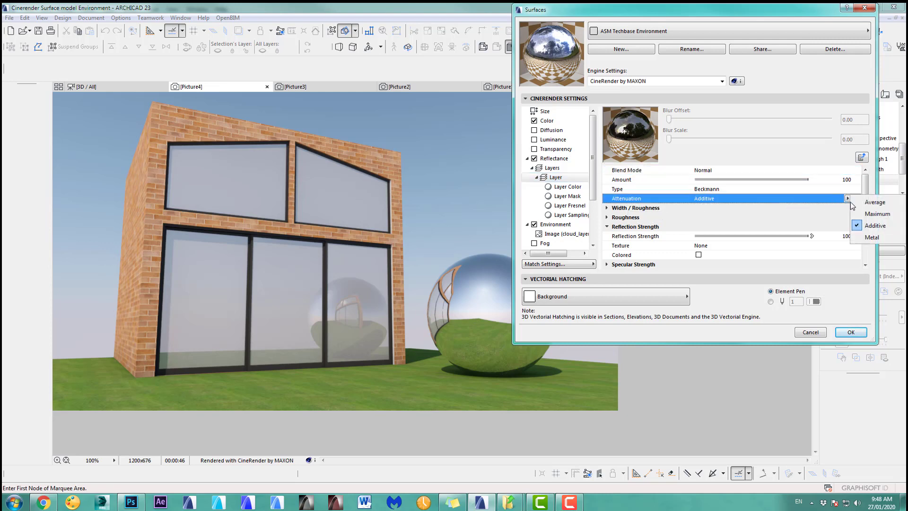
click(875, 203)
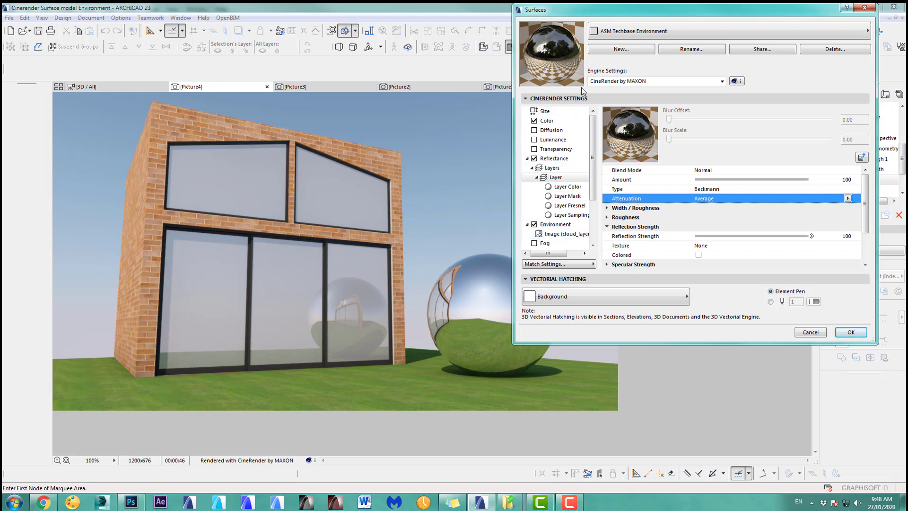
click(848, 198)
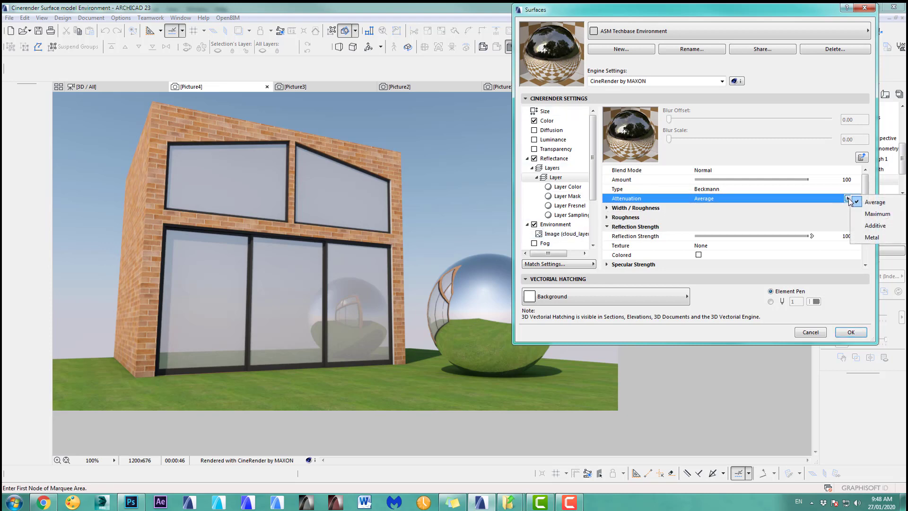
click(874, 227)
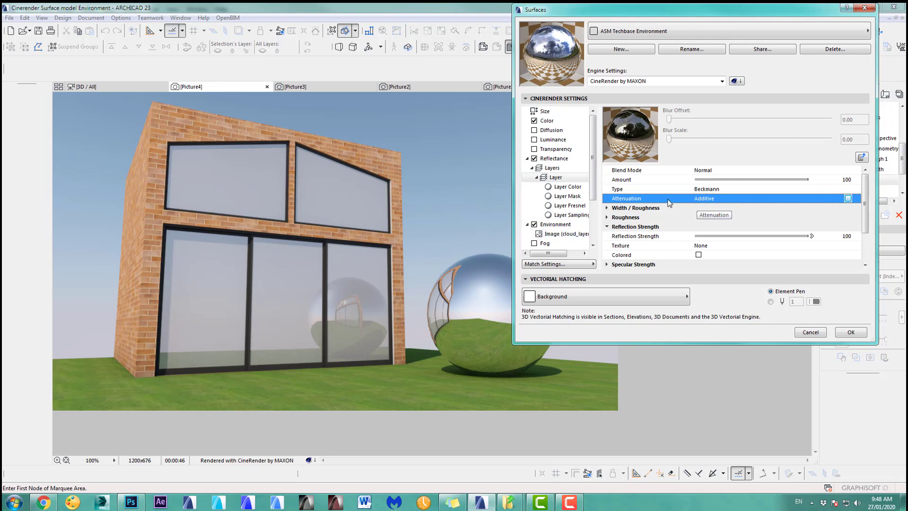
click(851, 333)
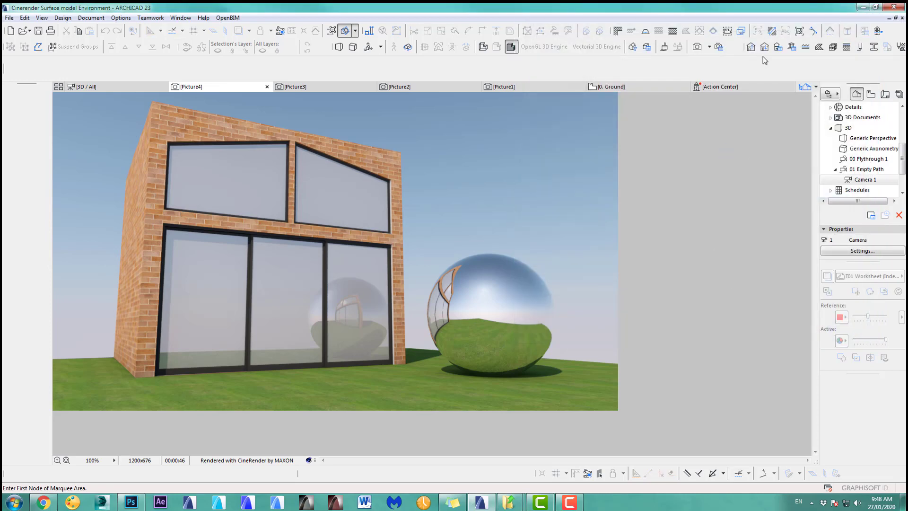
Render Picture5 with Additive reflections and compare it against Picture4 and Picture3.
click(698, 48)
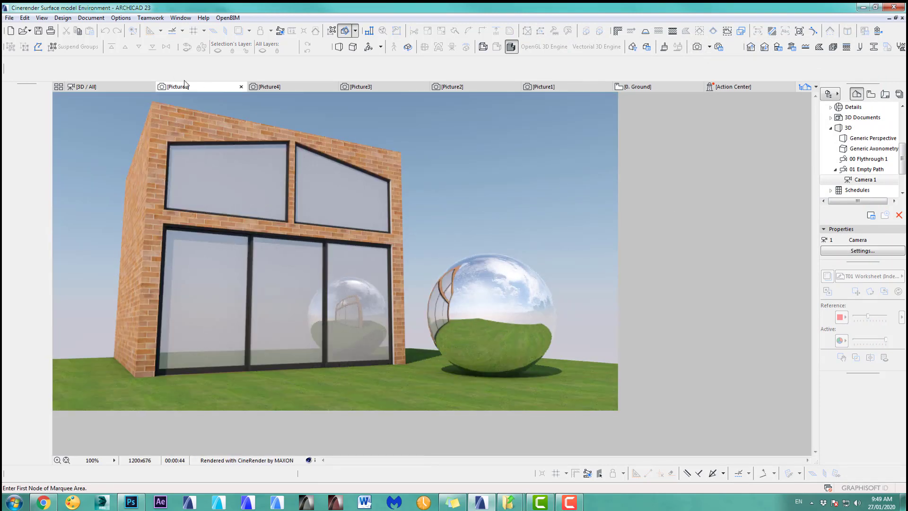
click(269, 86)
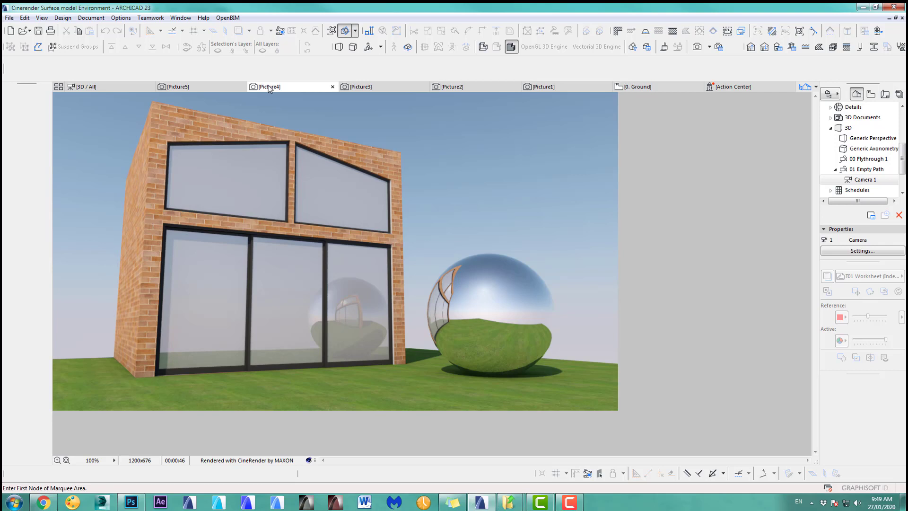
click(367, 87)
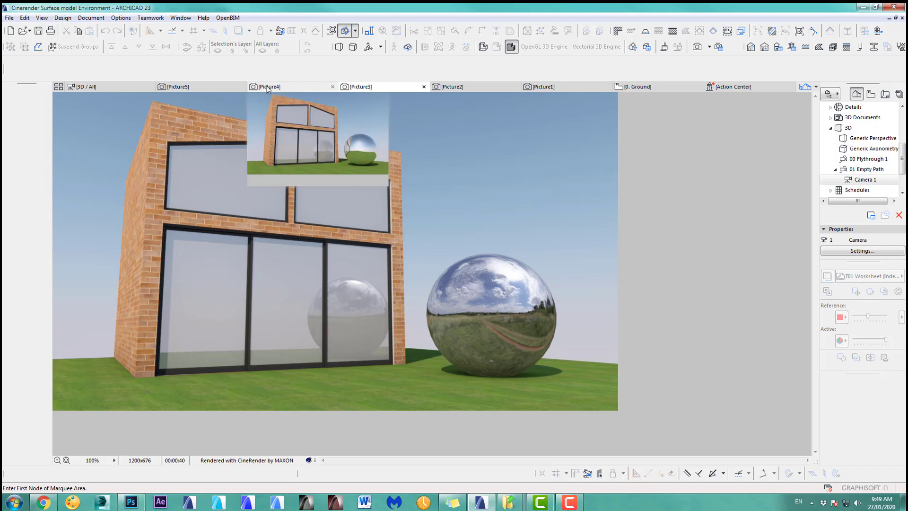
click(215, 87)
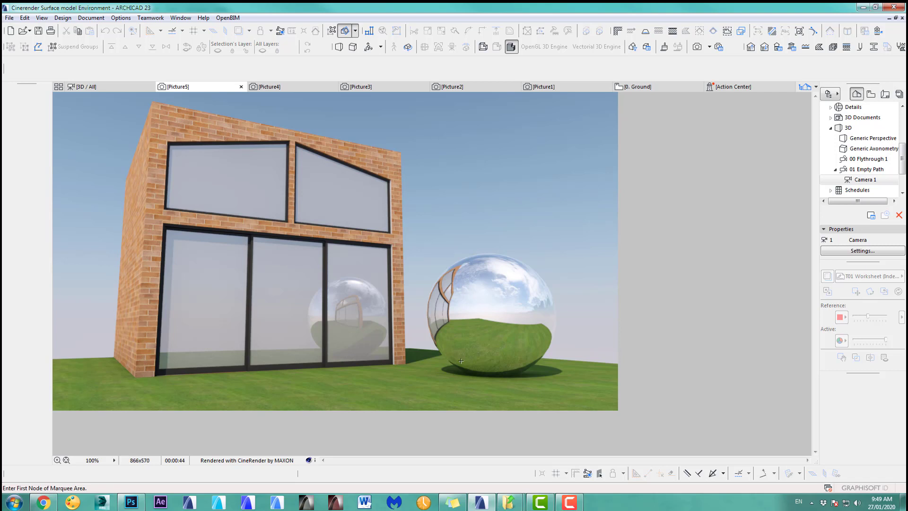
click(380, 88)
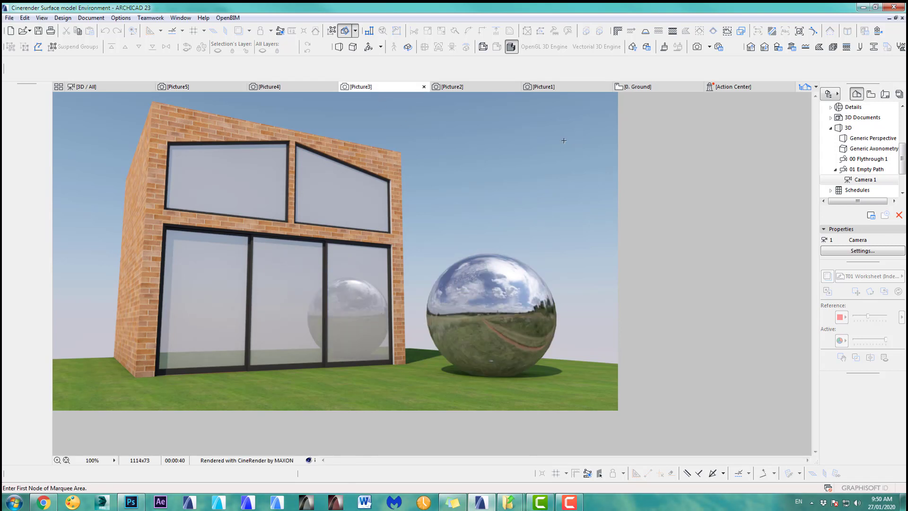
click(217, 89)
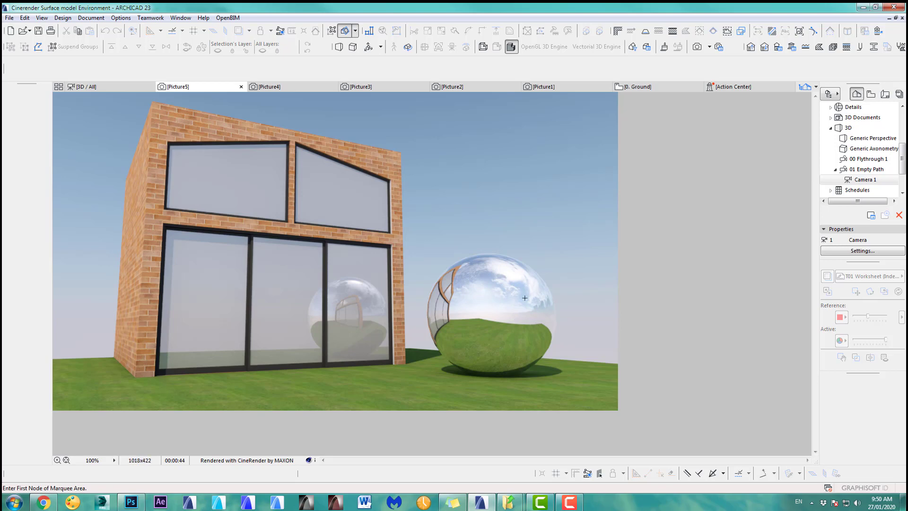
click(665, 46)
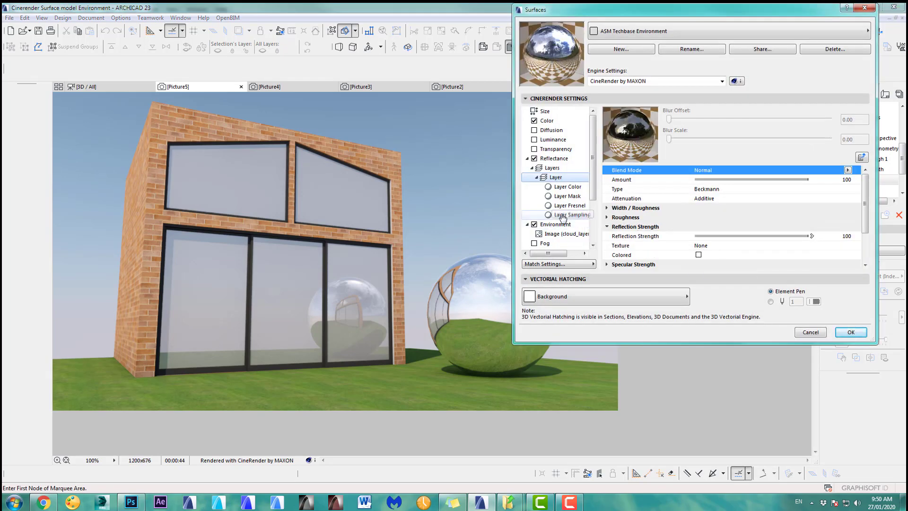
Lower the Environment Brightness from 100 to 52 and apply.
click(558, 226)
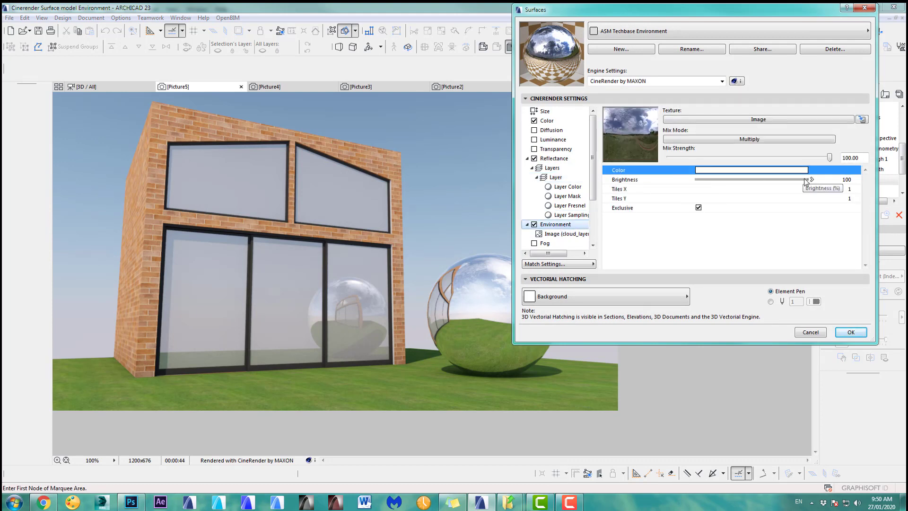
drag(806, 181, 753, 181)
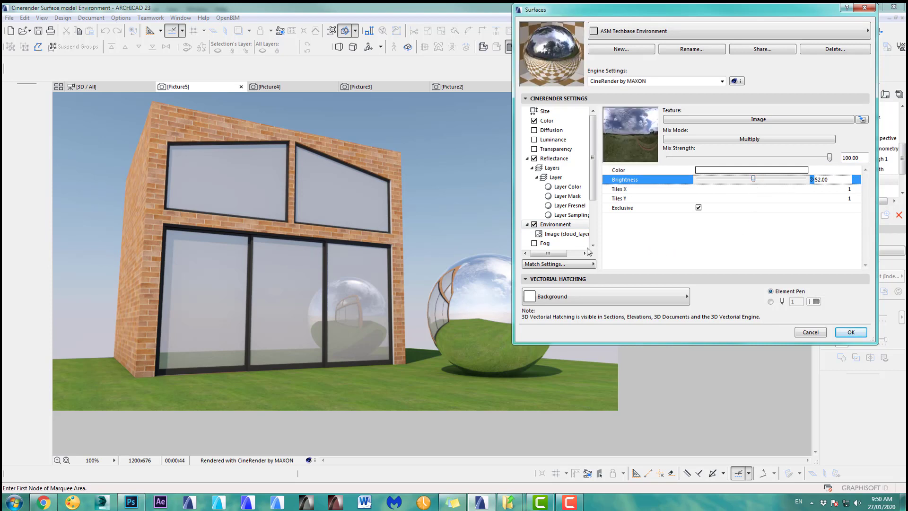
click(851, 332)
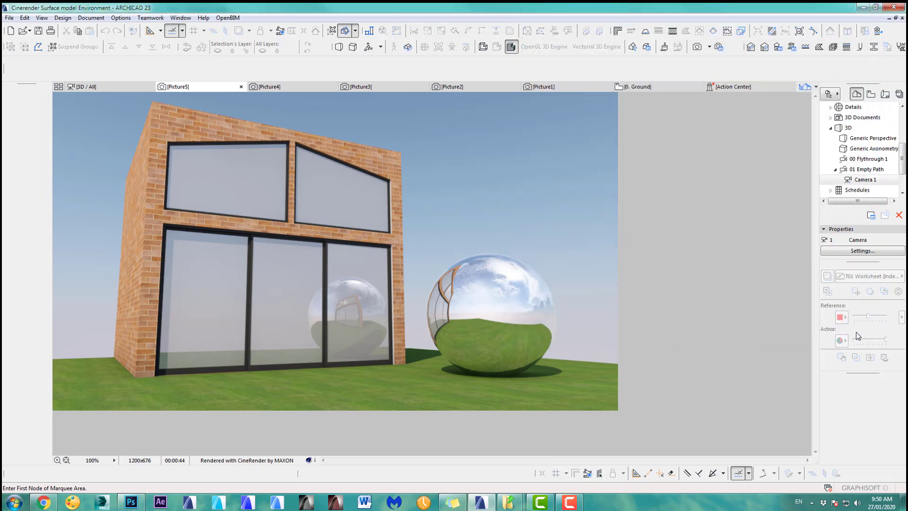
Render Picture6 and compare its dimmer reflections with Picture5.
click(697, 47)
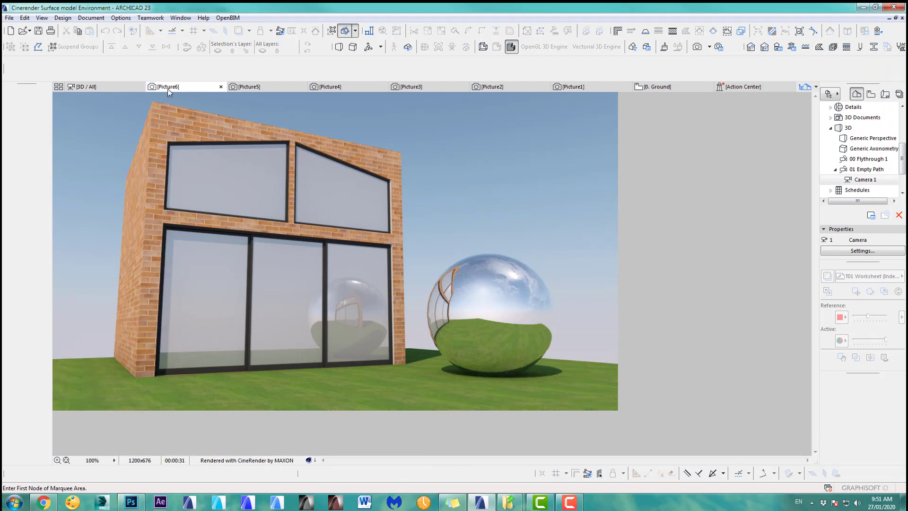
click(254, 88)
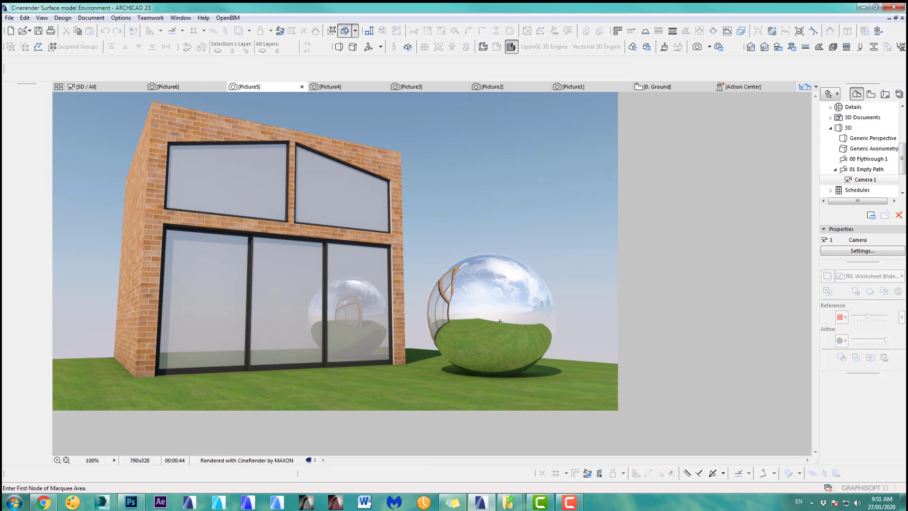
click(194, 88)
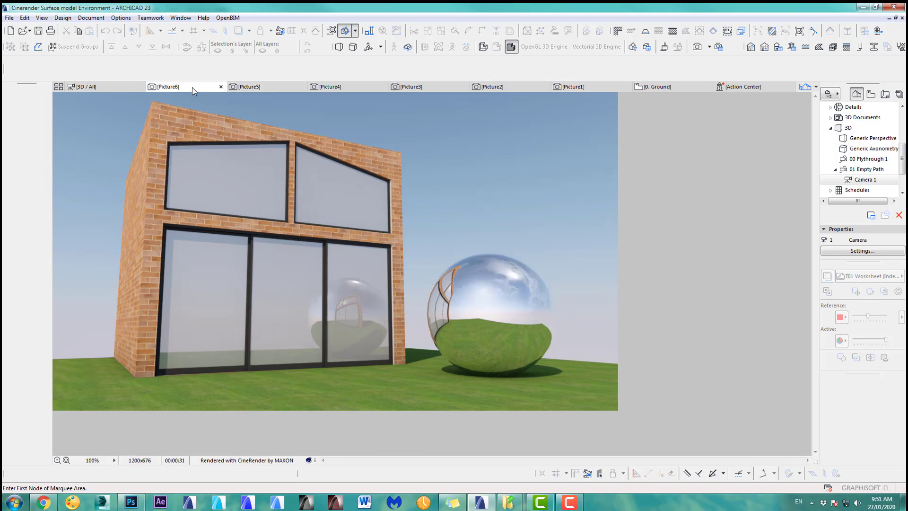
Lower the environment surface's reflectance layer strength to 53.
click(665, 46)
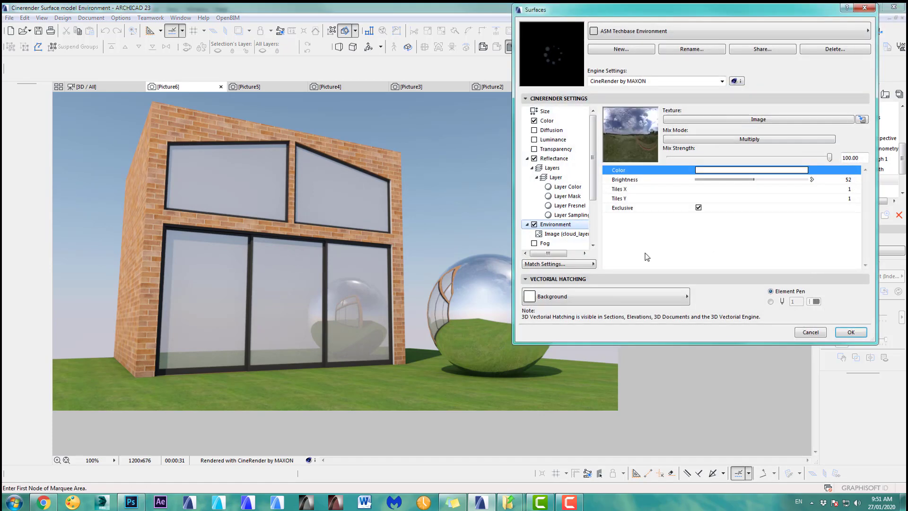
click(553, 178)
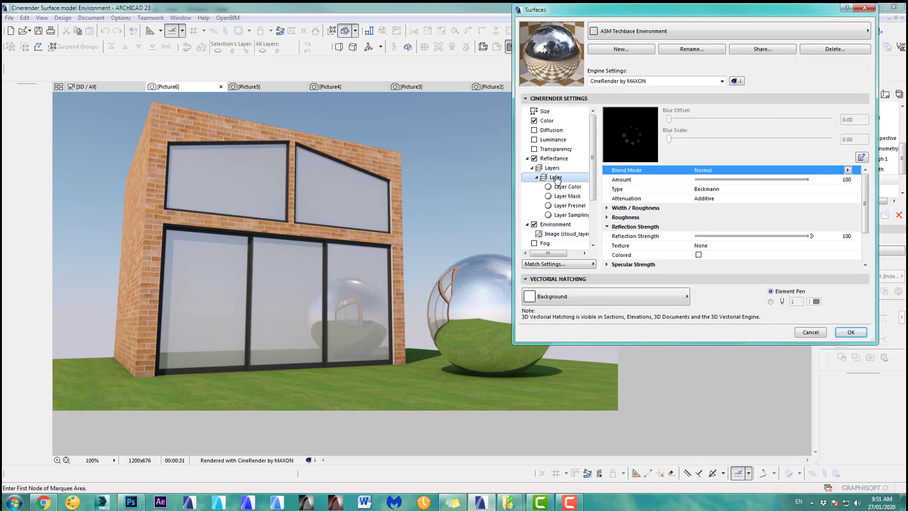
click(555, 170)
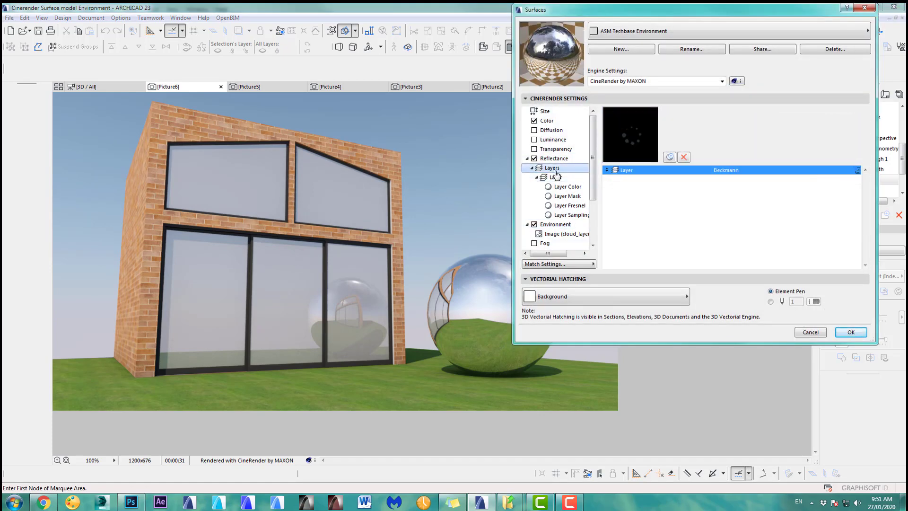
click(559, 182)
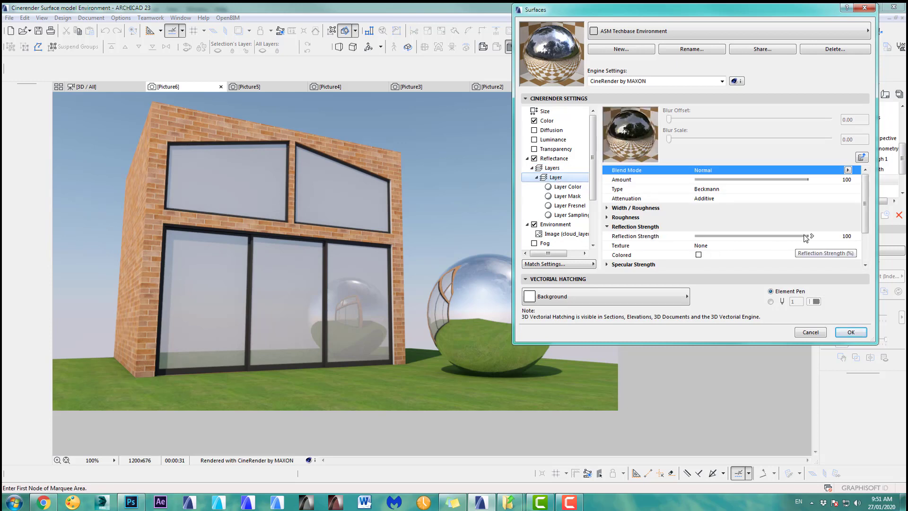
drag(807, 239, 756, 240)
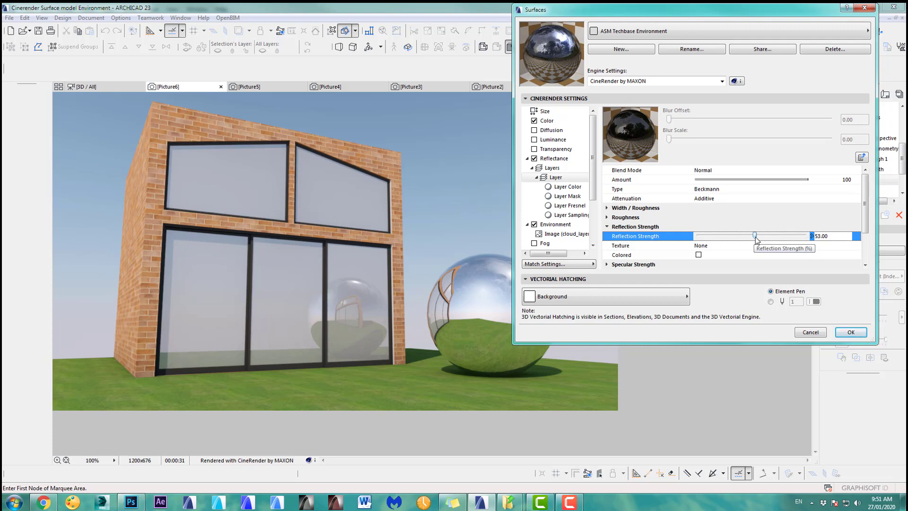
Raise the environment brightness to 83, apply the surface changes, and start a new render.
click(552, 226)
click(755, 181)
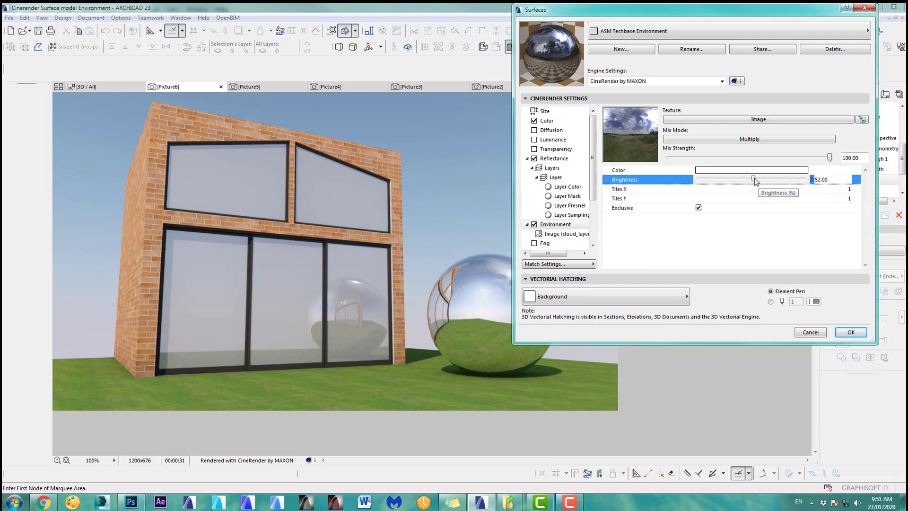
drag(754, 181, 786, 180)
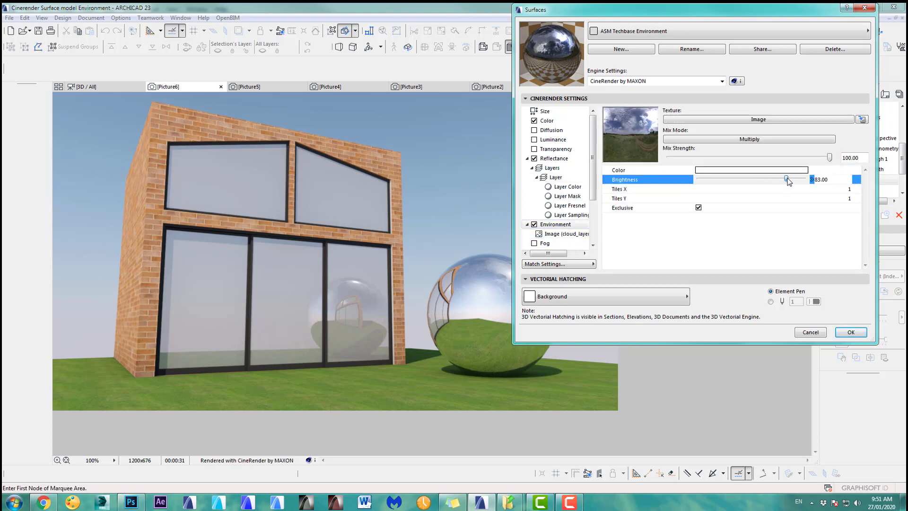
click(852, 333)
click(698, 47)
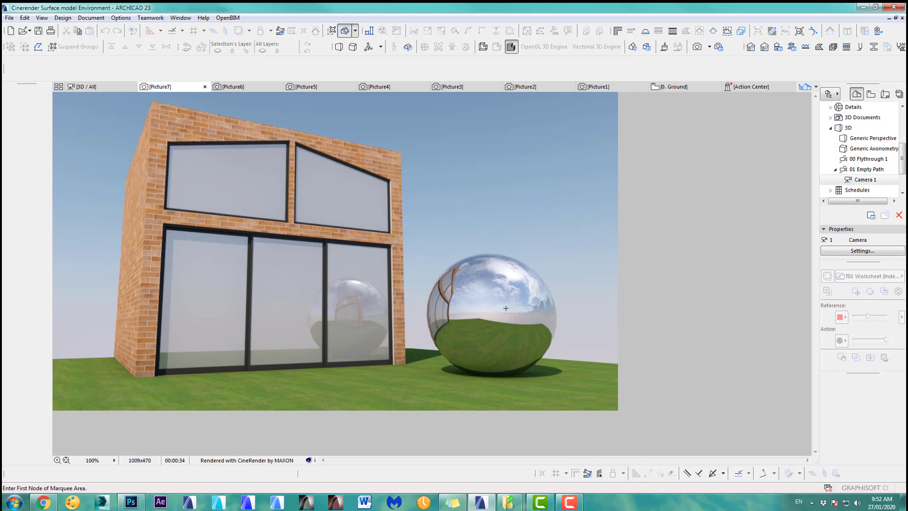
Compare Picture7 against Picture6 by switching between their tabs.
click(237, 86)
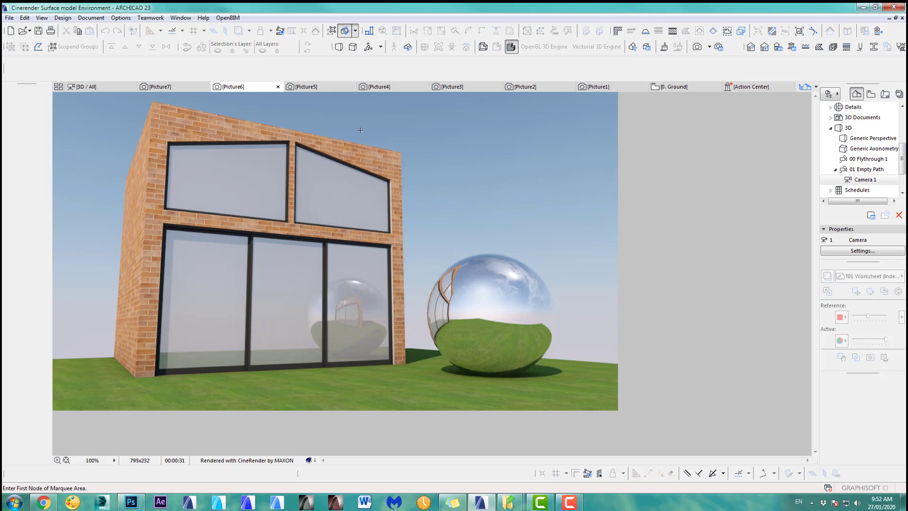
click(179, 89)
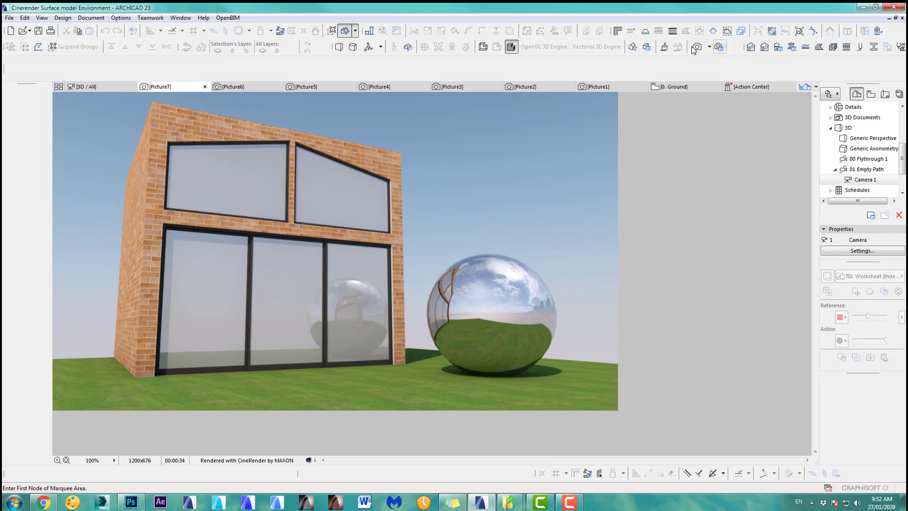
Inspect the urban_street_01_2k.hdr panorama in Photoshop, then return to ARCHICAD's surface settings.
click(665, 46)
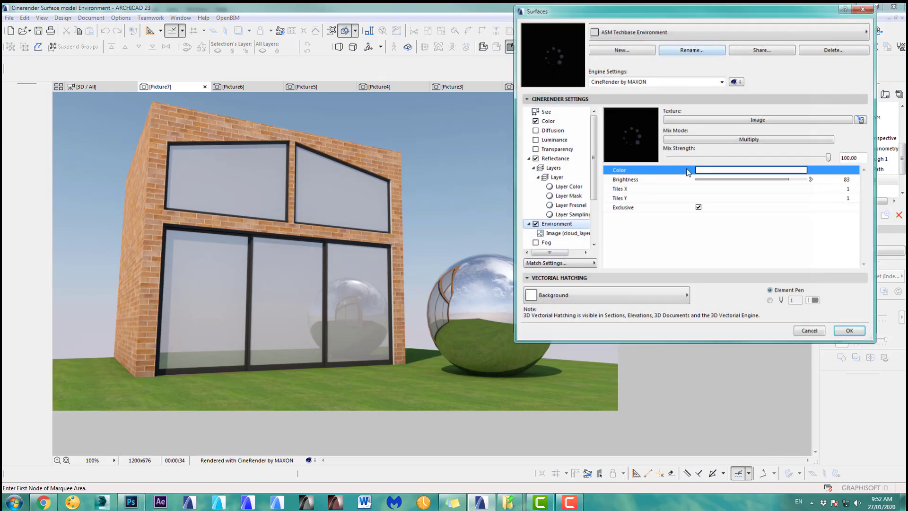
click(131, 502)
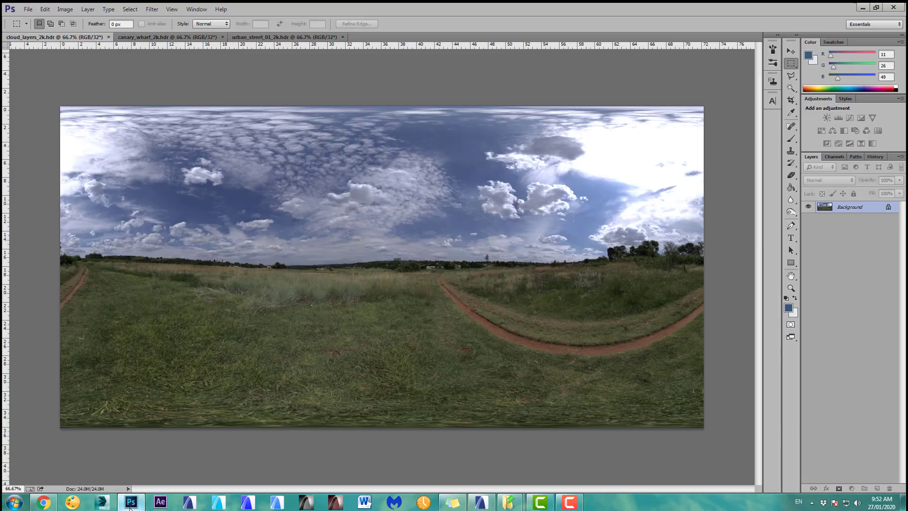
click(262, 38)
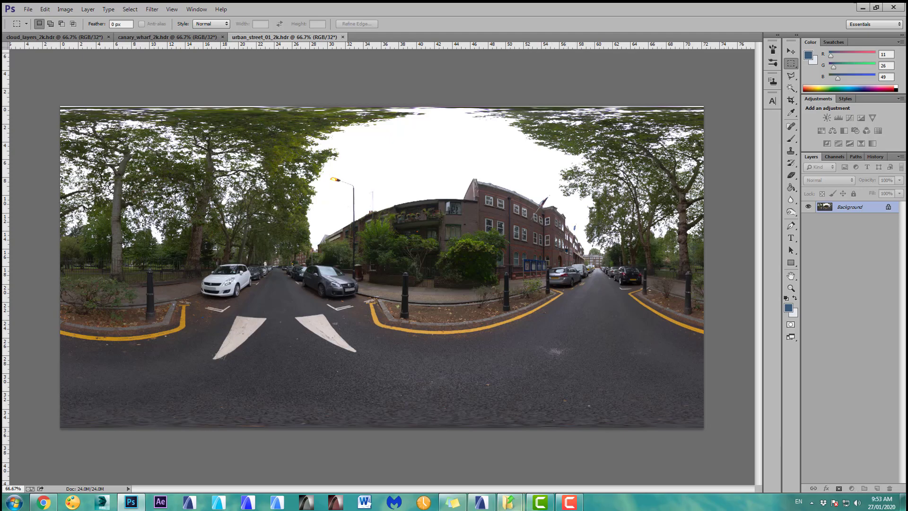
click(481, 501)
Load urban_street_01_2k.hdr from Embedded Library > HDRI as the environment texture image and accept.
click(699, 124)
click(859, 172)
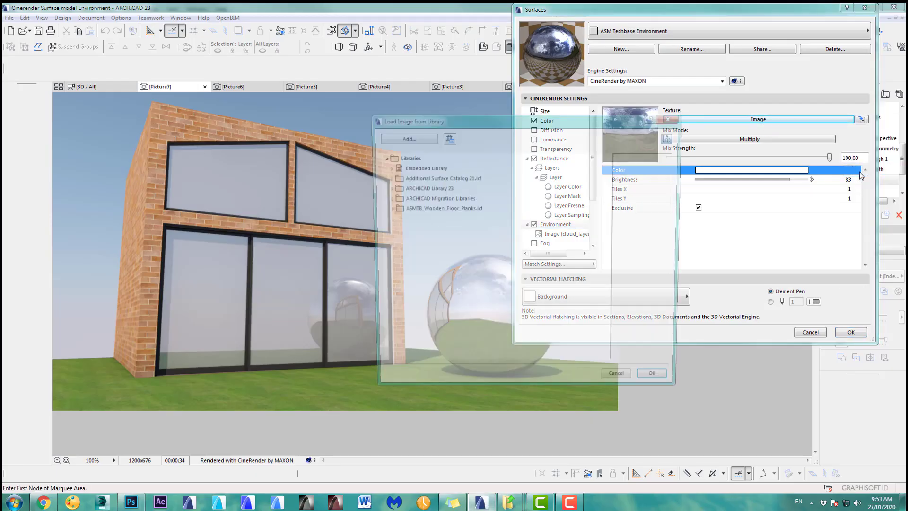
click(385, 169)
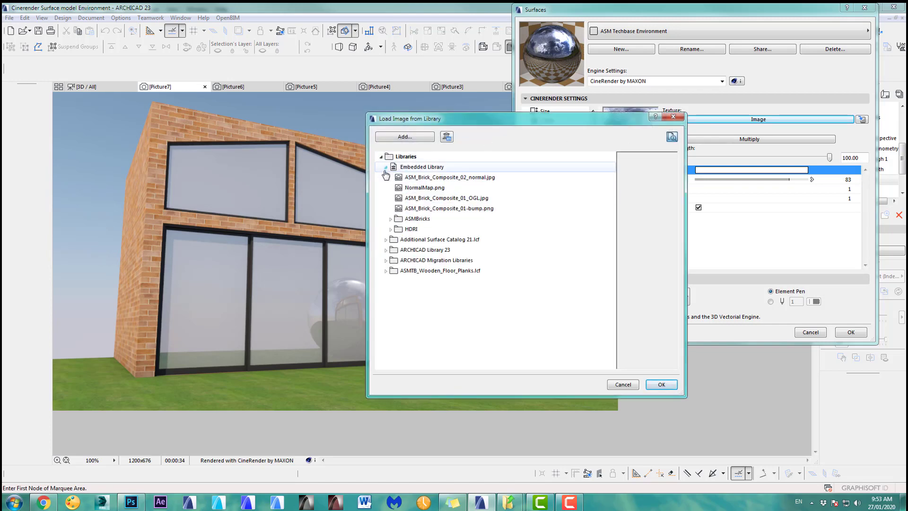
click(390, 229)
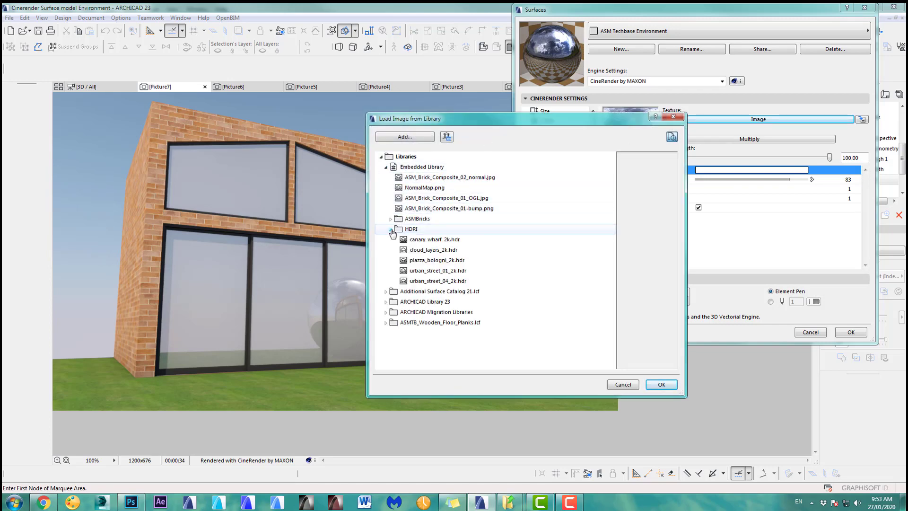
click(437, 271)
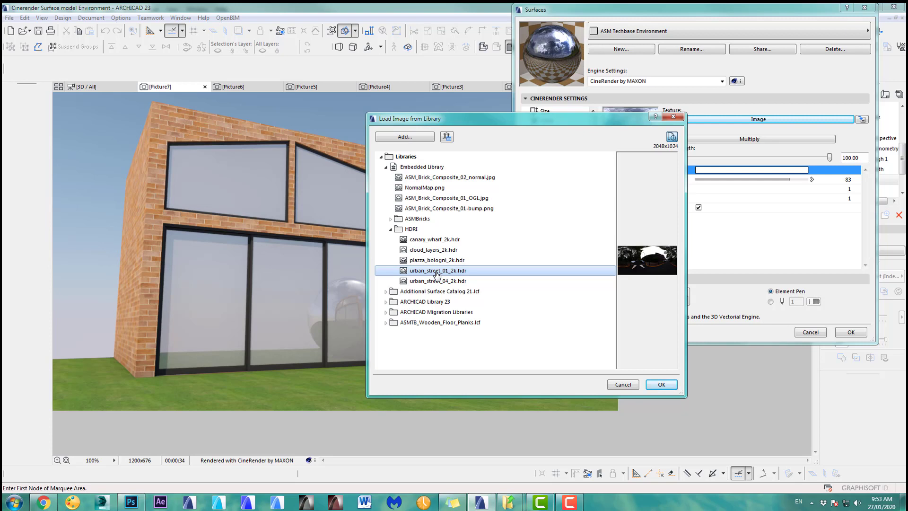
click(664, 386)
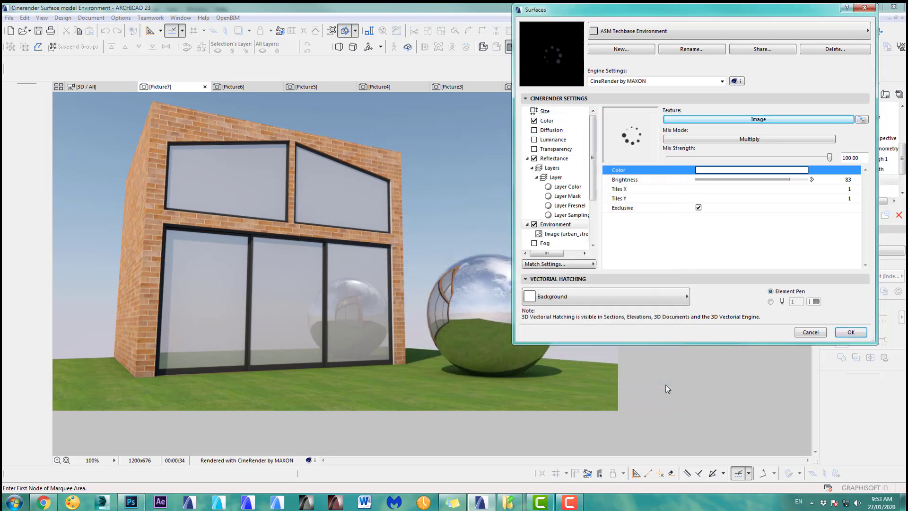
click(132, 503)
click(133, 504)
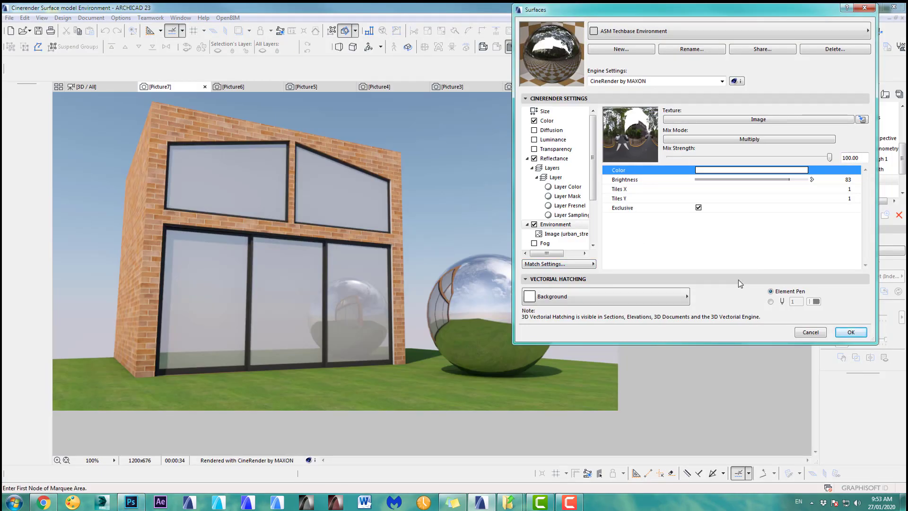
click(851, 332)
Render Picture8 with the street reflections, then bring up the panorama in Photoshop.
click(697, 47)
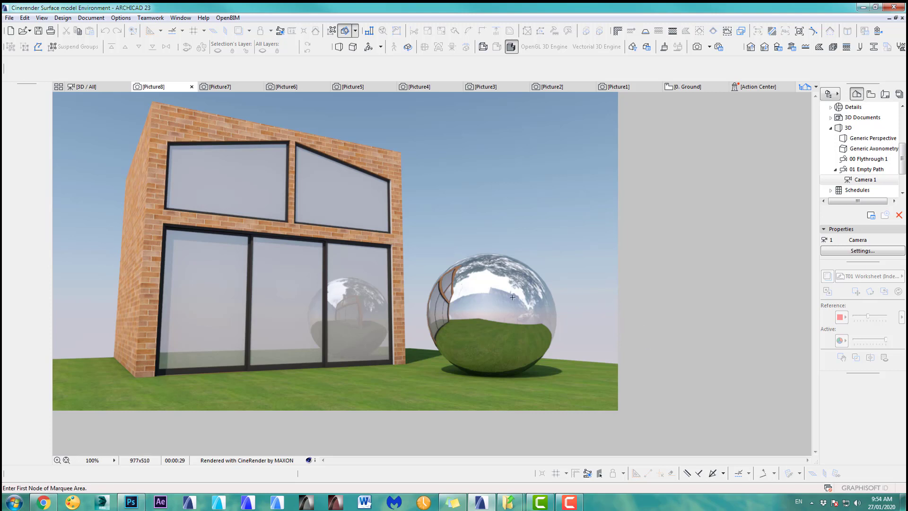
click(132, 503)
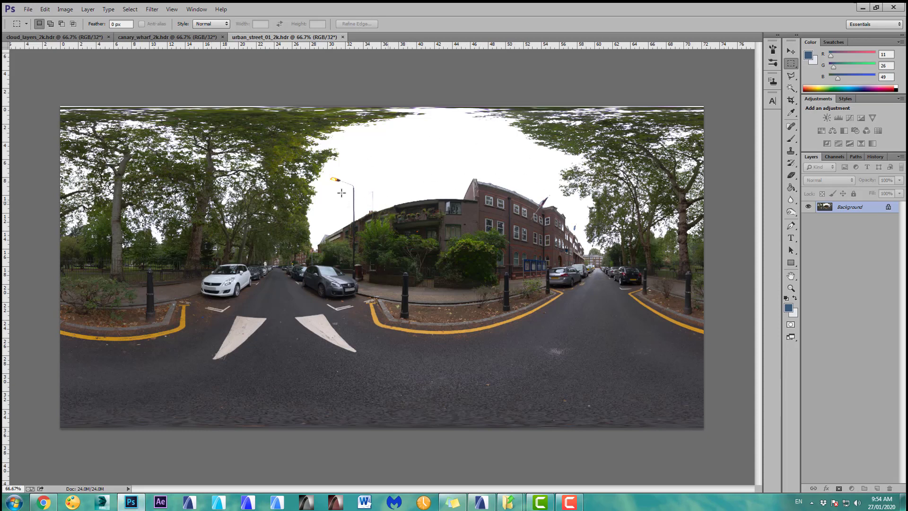
Cancel the 8 Bits/Channel HDR Toning conversion, keeping the panorama at 32 bits, then return to ARCHICAD.
click(64, 9)
mouse_move(113, 20)
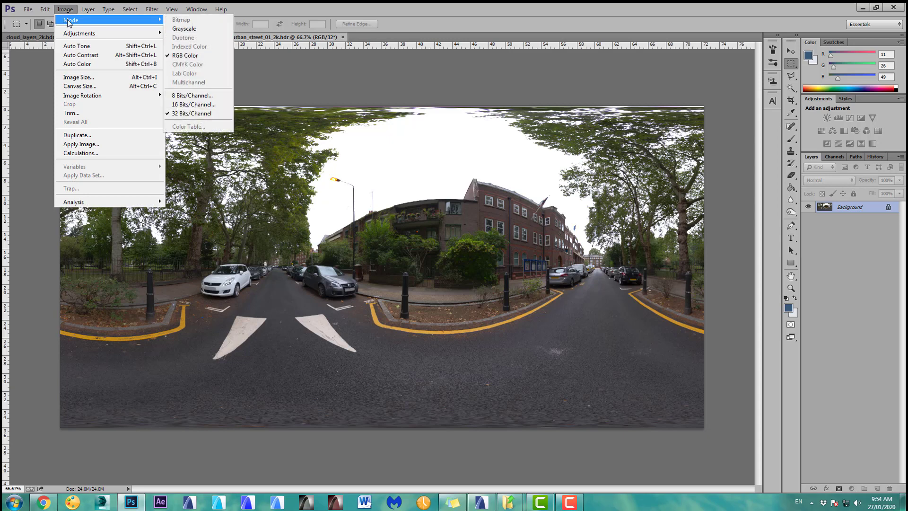
click(175, 97)
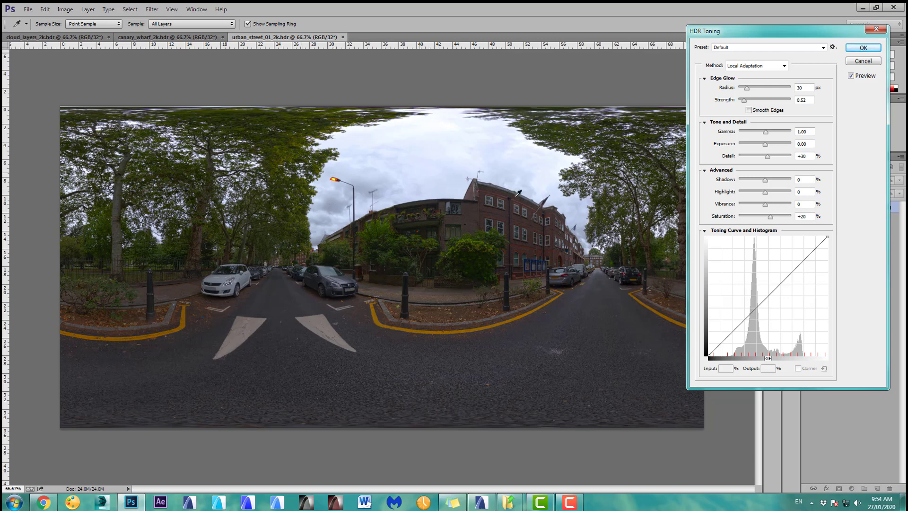
click(863, 60)
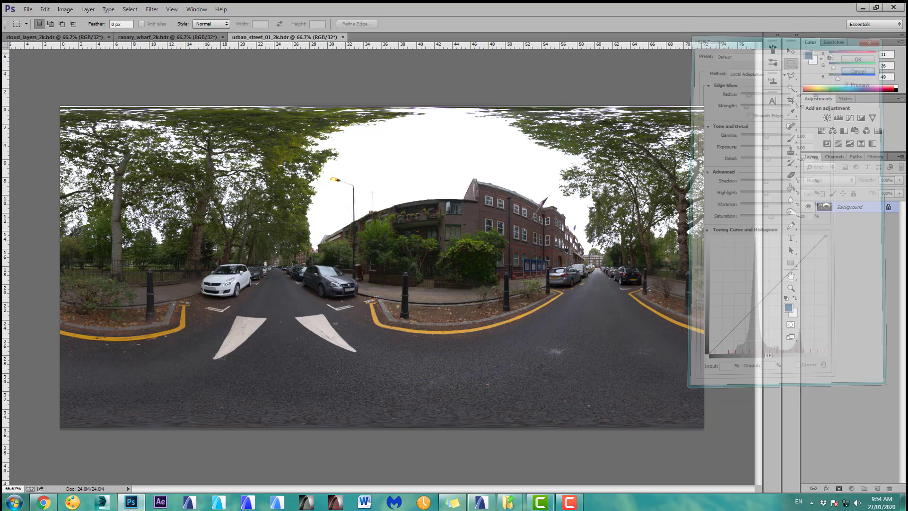
click(489, 507)
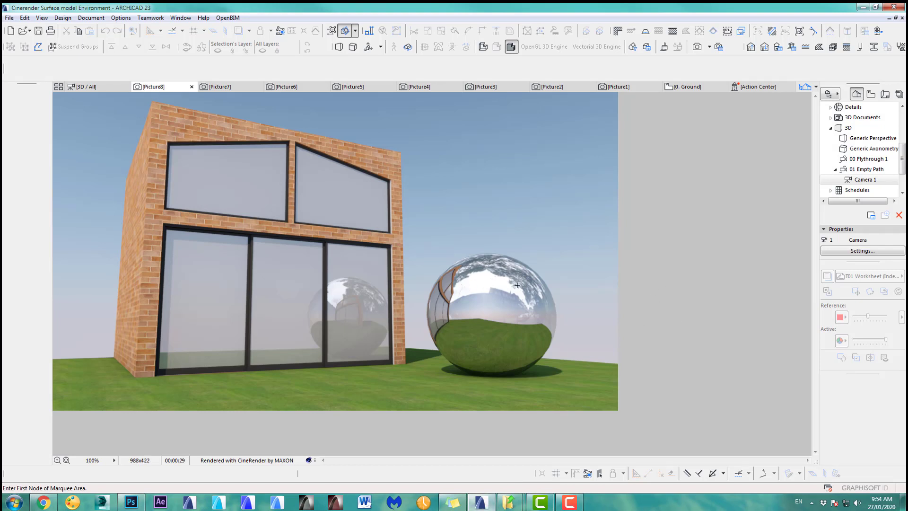
click(286, 86)
click(351, 87)
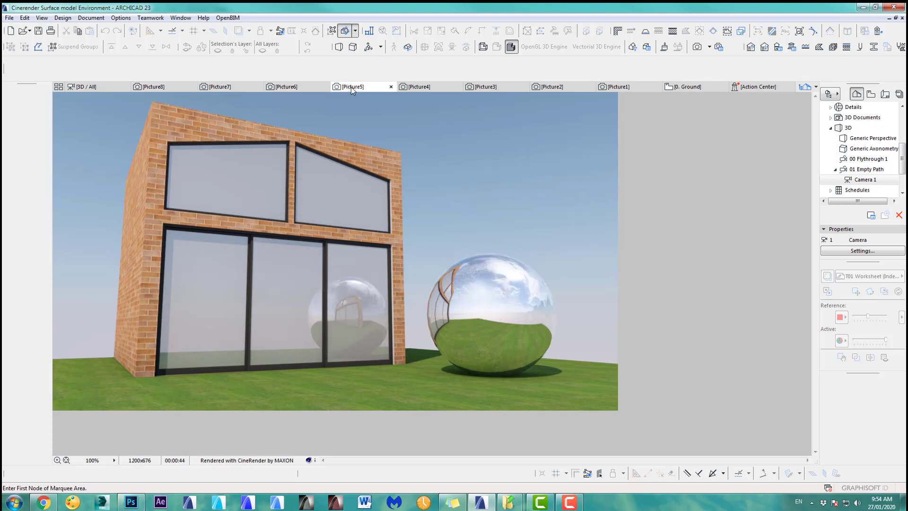
click(420, 89)
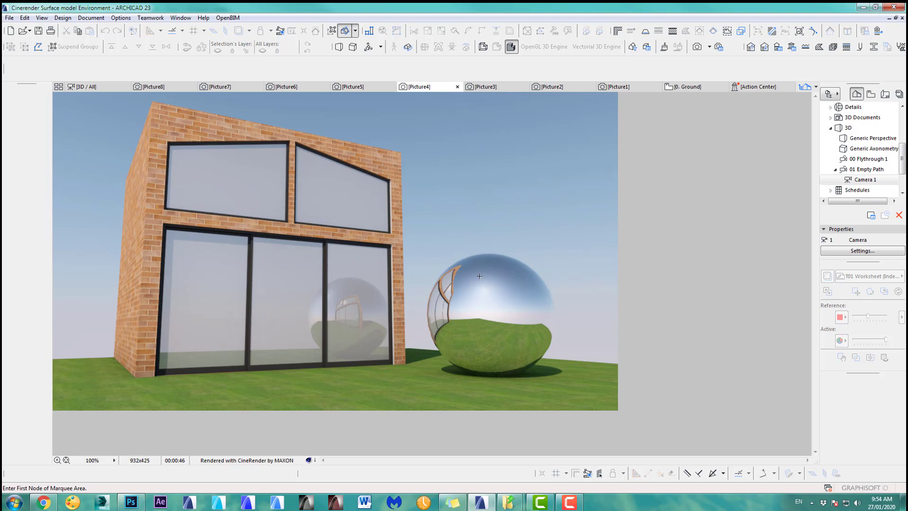
click(160, 87)
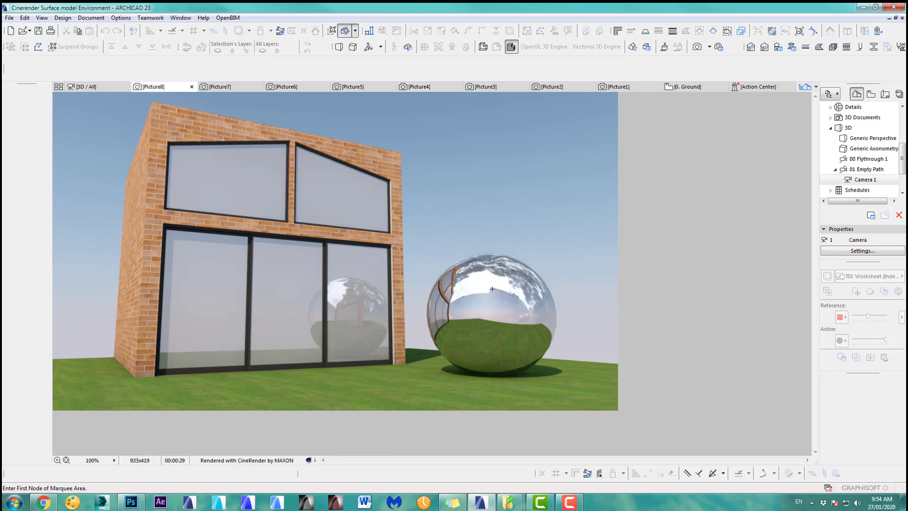
Set the sun azimuth to 101.18° in Perspective Settings and return to the 3D view.
click(368, 47)
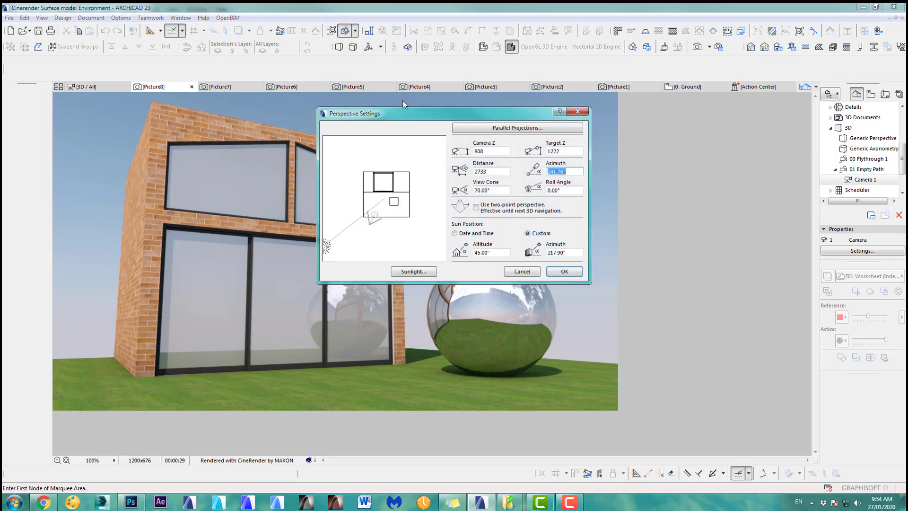
drag(326, 247, 373, 139)
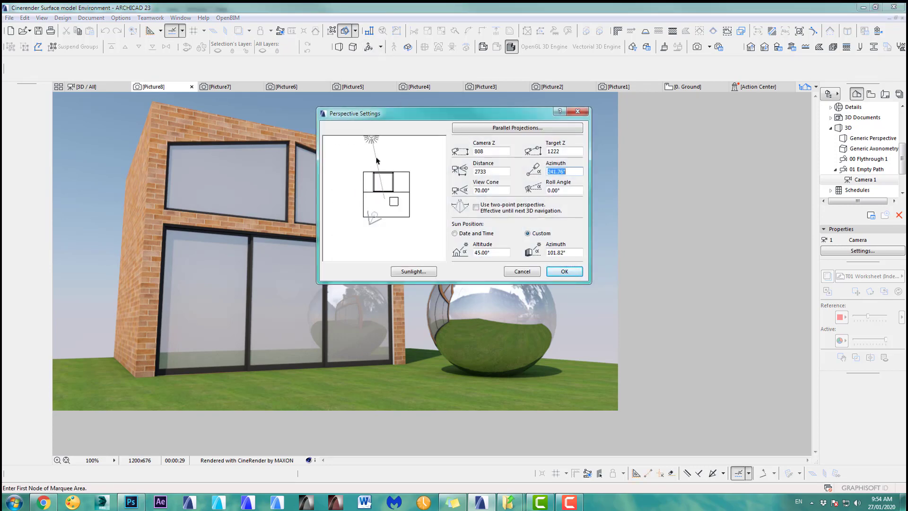
click(566, 272)
click(99, 87)
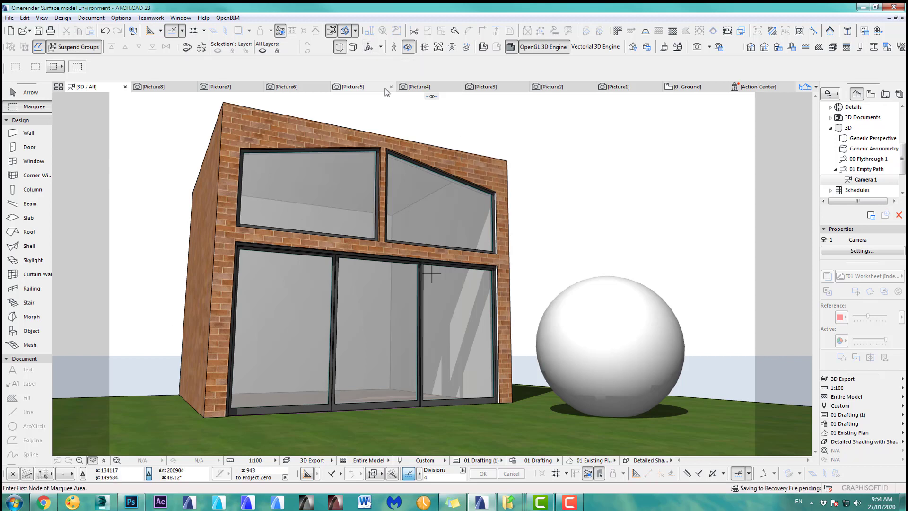
Reposition the camera target on the ground floor plan, then go back to the 3D view.
click(368, 46)
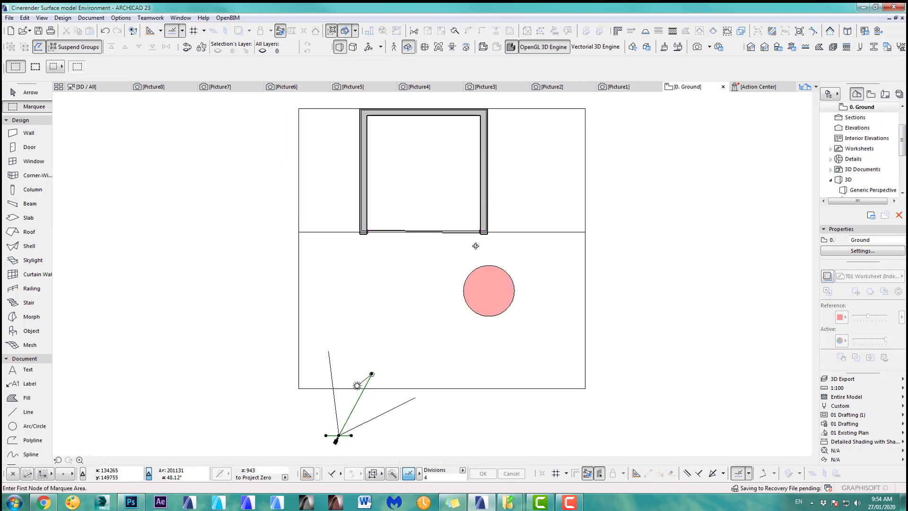
key(F2)
click(359, 378)
click(369, 355)
key(F3)
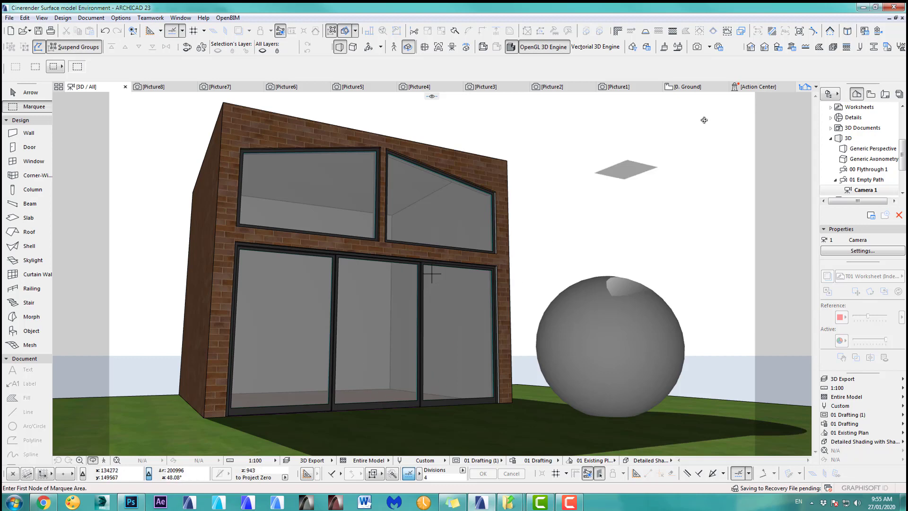
Render Picture9 and compare its forward shadows with Picture8.
click(698, 47)
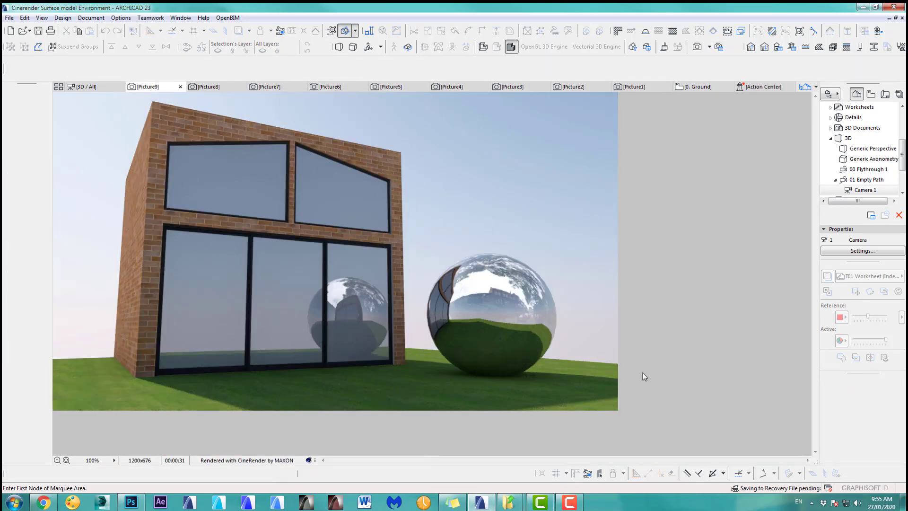
click(218, 86)
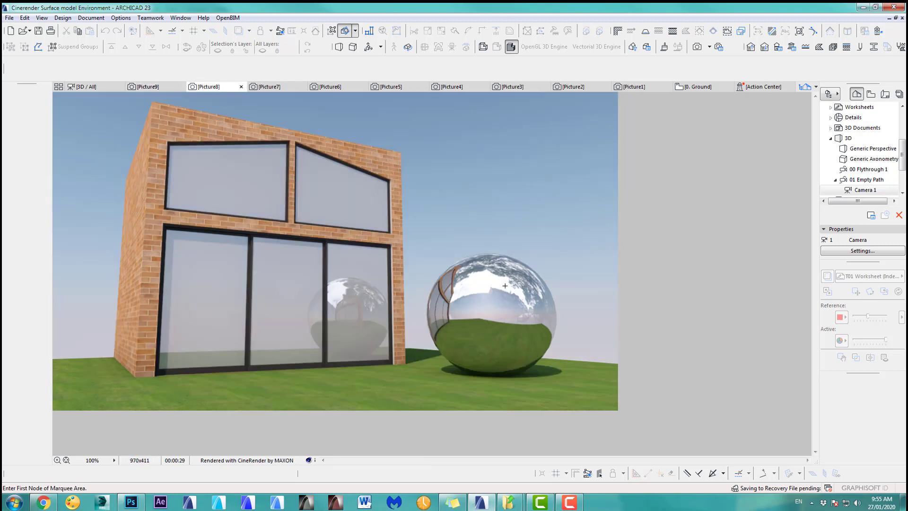
click(144, 86)
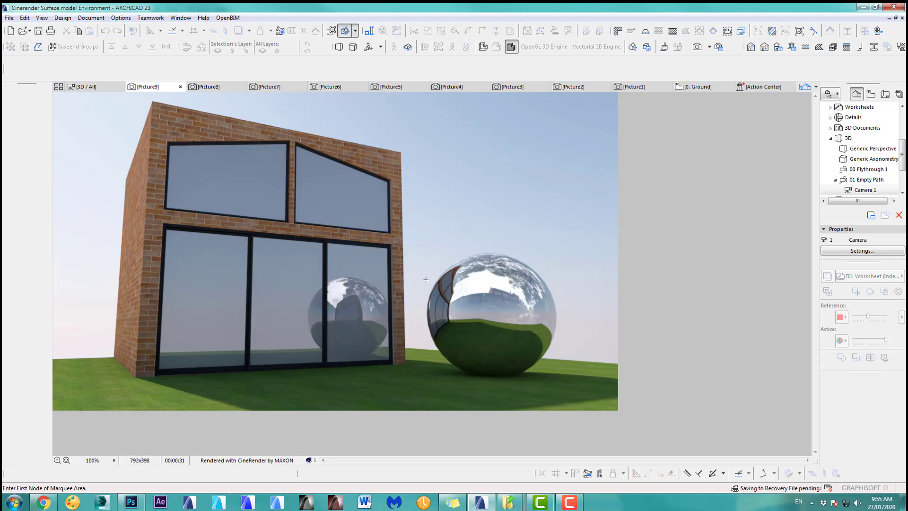
Drop the reflection layer brightness from 83 to 28, accept, and render Picture10.
click(667, 47)
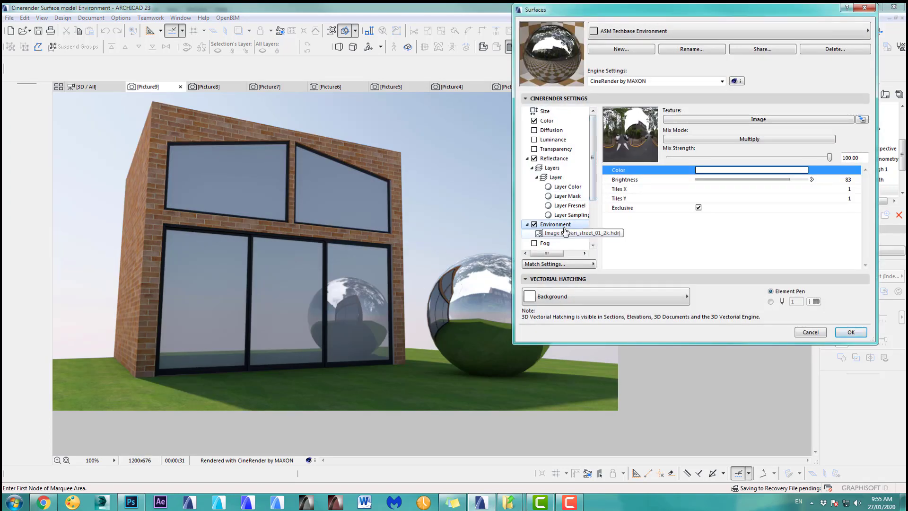
click(788, 182)
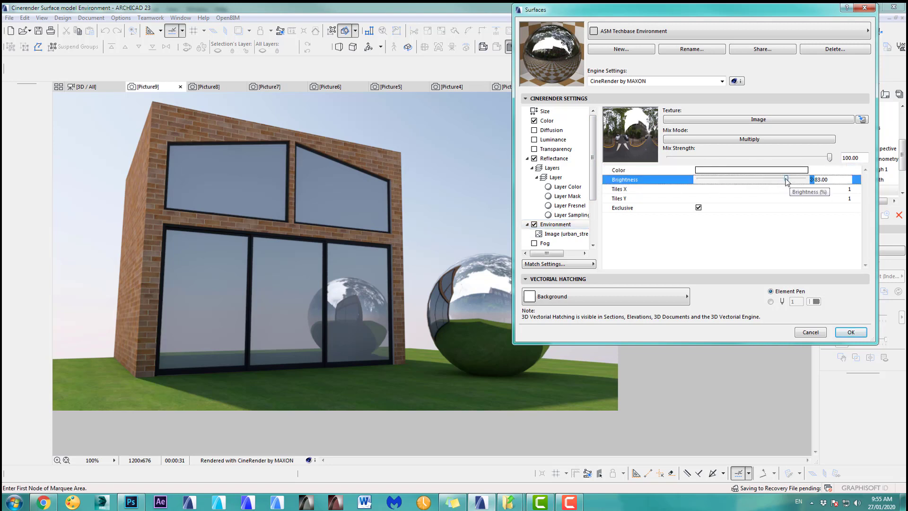
drag(787, 180, 729, 180)
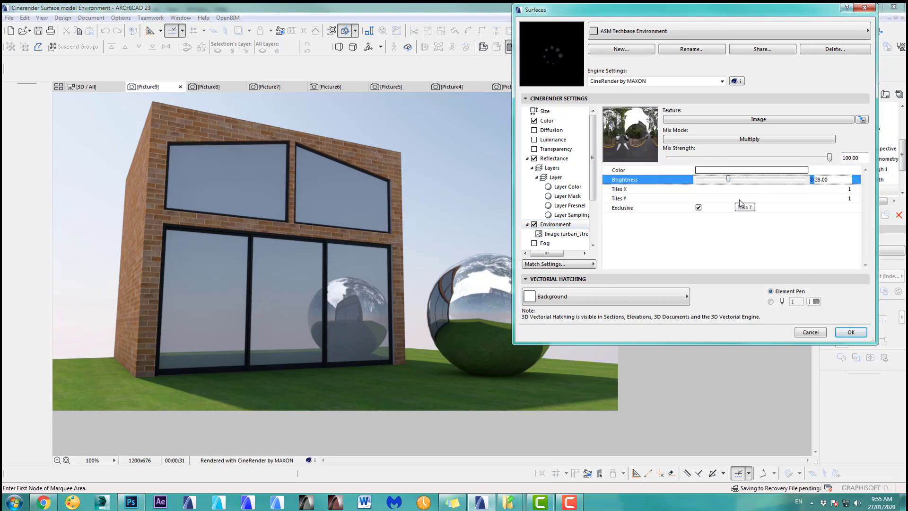
click(851, 332)
click(698, 47)
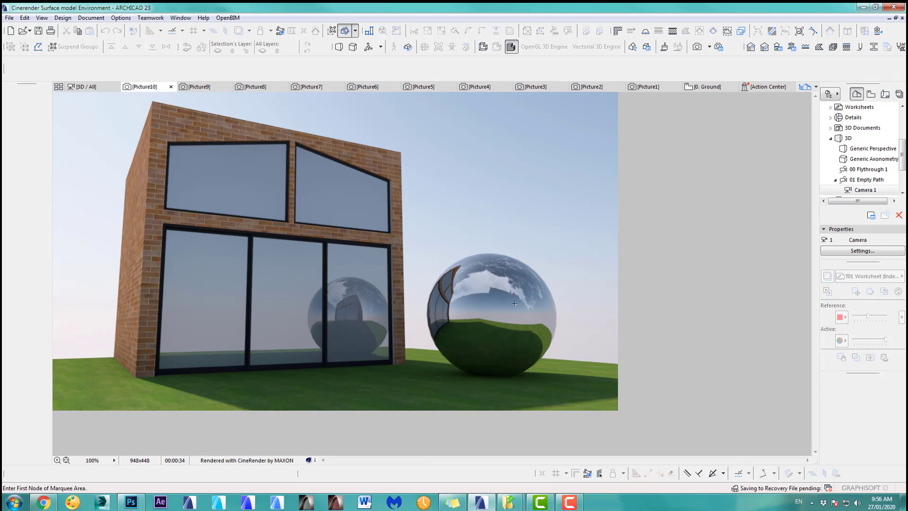
Switch to the Picture9 tab to compare its brighter reflections with Picture10.
click(197, 88)
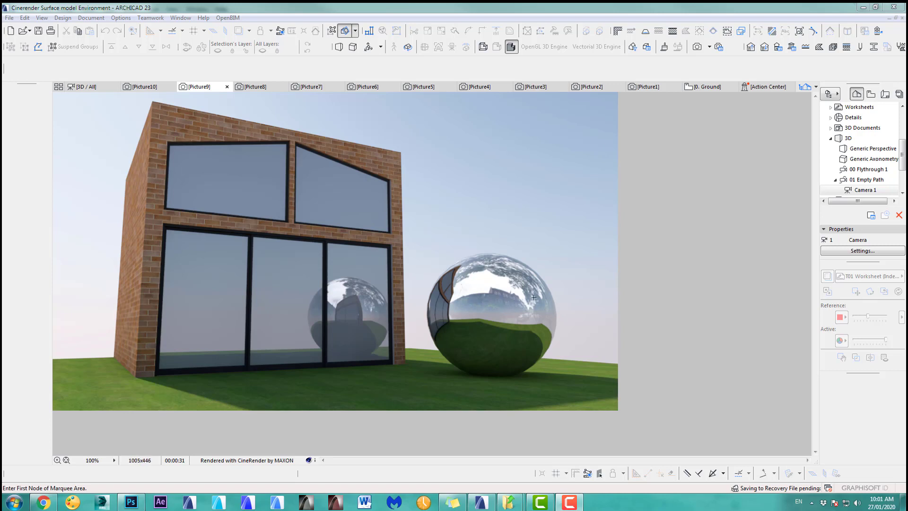
Inspect the PhotoRendering engine settings in detailed view, then return to the simplified view.
click(720, 48)
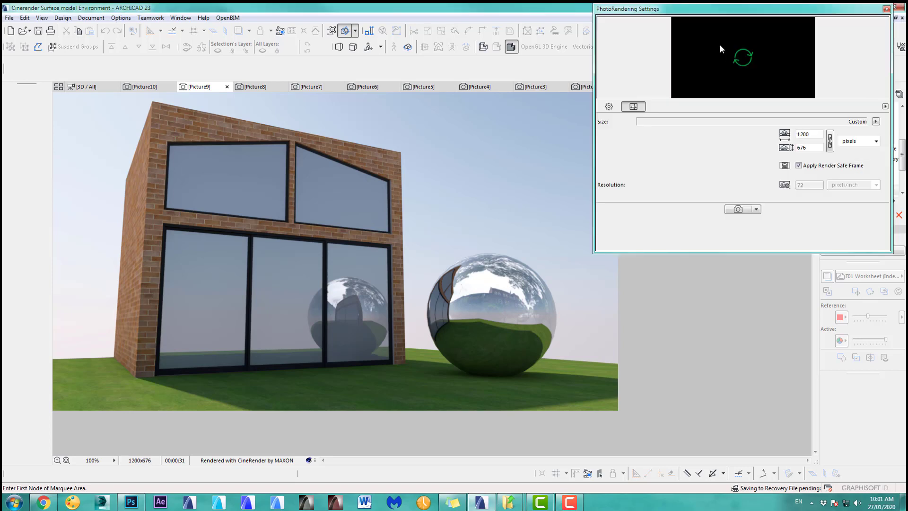
click(609, 106)
click(643, 148)
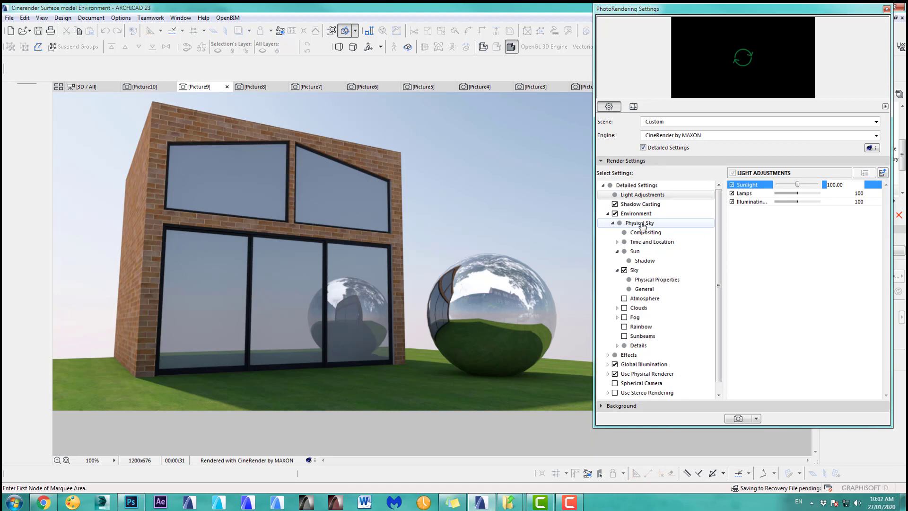
click(643, 148)
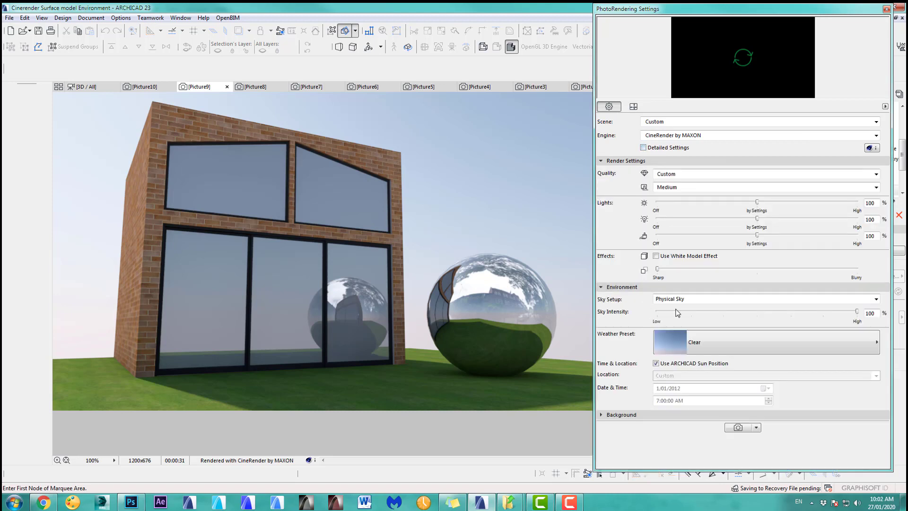
Keep Physical Sky as the sky setup and bring up urban_street_01_2k in Photoshop.
click(690, 297)
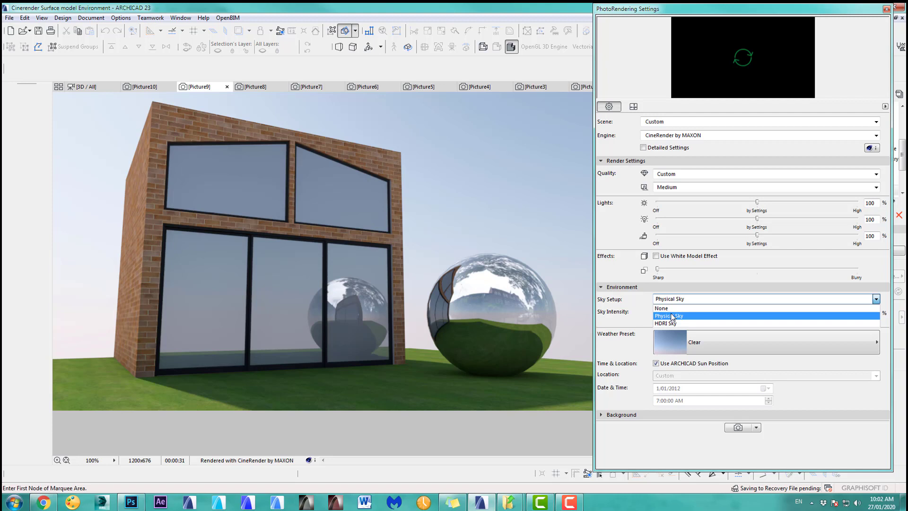
click(888, 10)
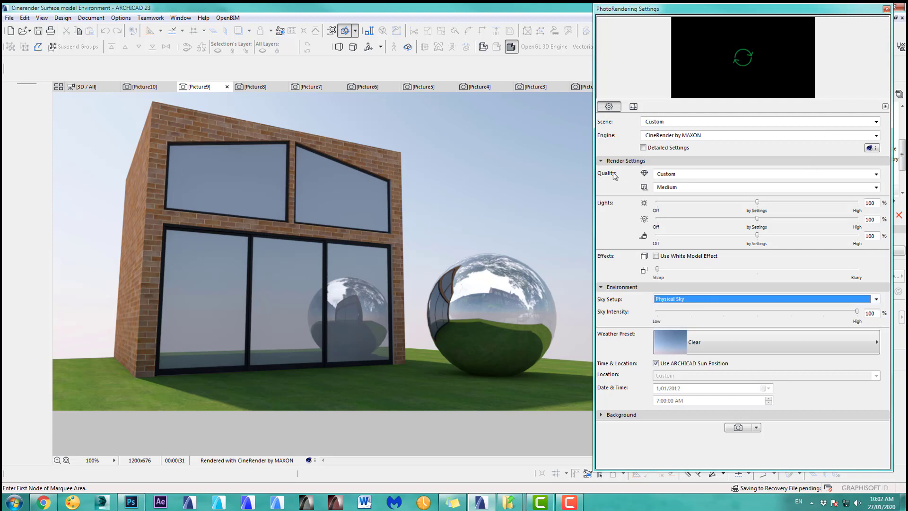
click(887, 9)
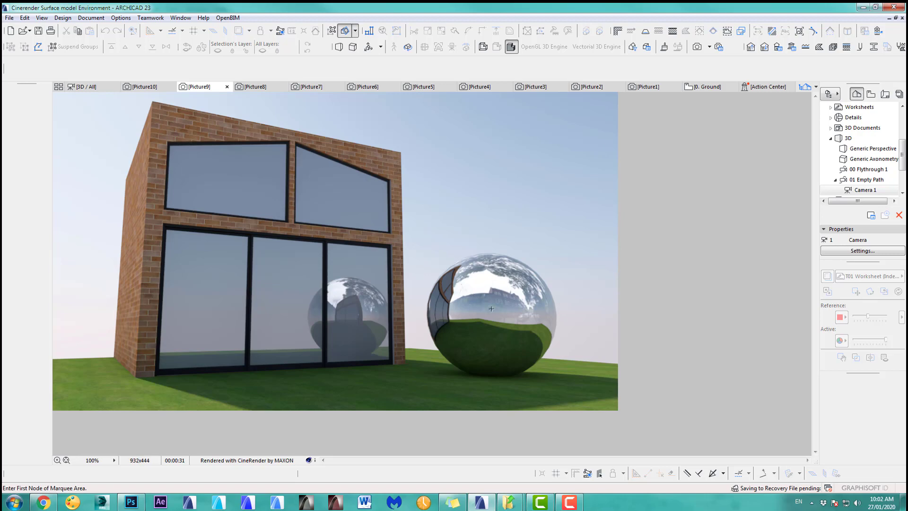
key(alt+Tab)
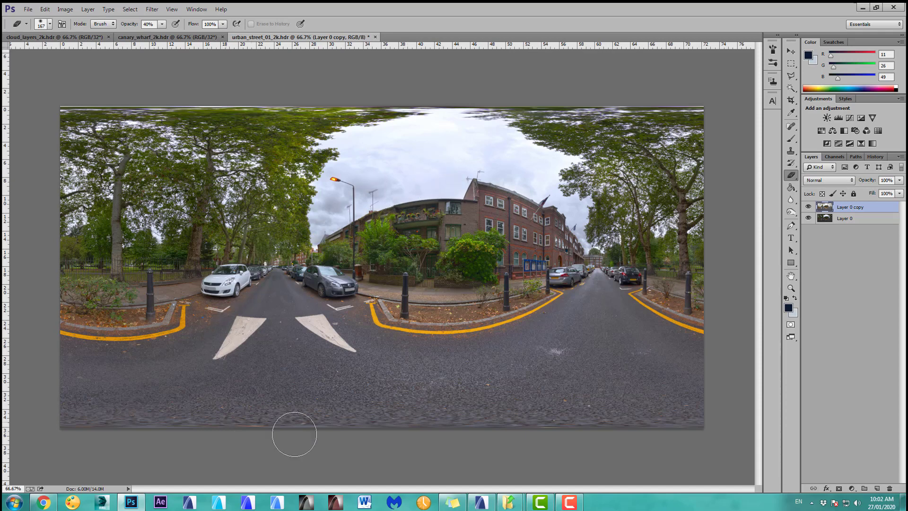
Give the ASM Techbase Environment surface the embedded urban_street_01_2k.jpg image texture and confirm.
click(481, 502)
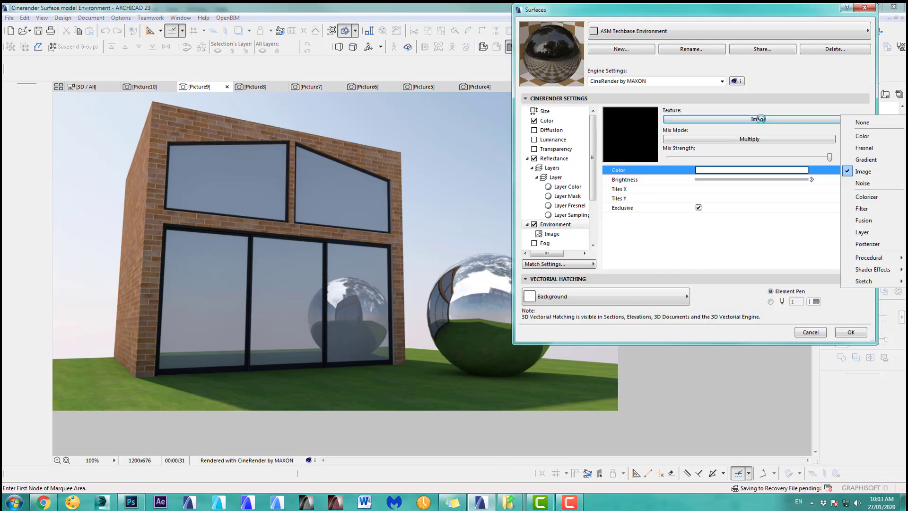
click(864, 171)
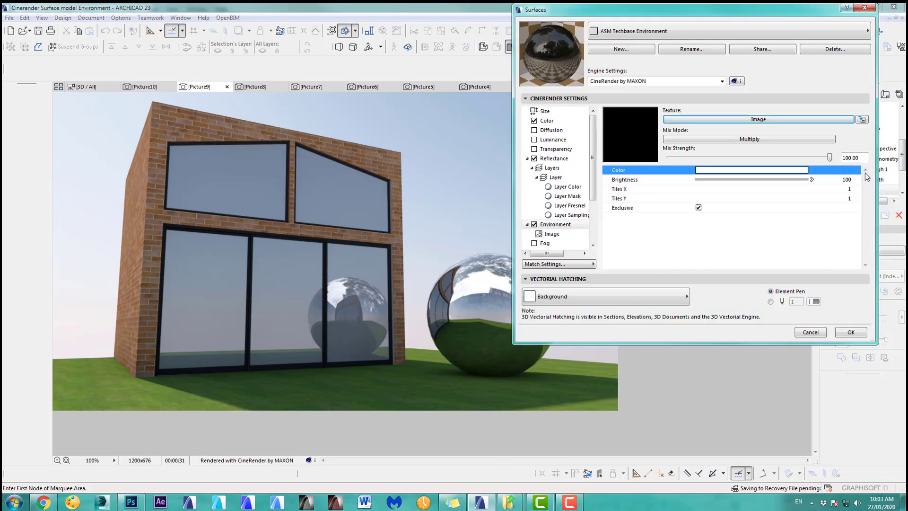
click(386, 167)
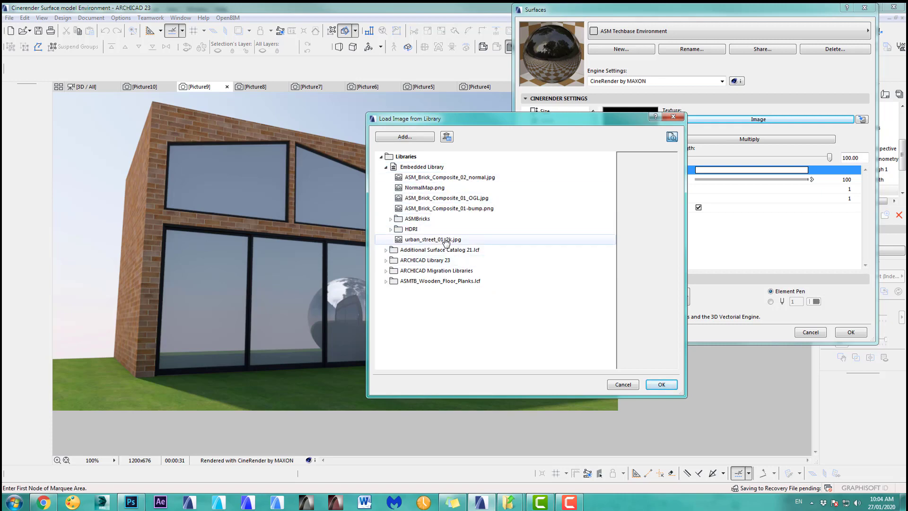
click(453, 240)
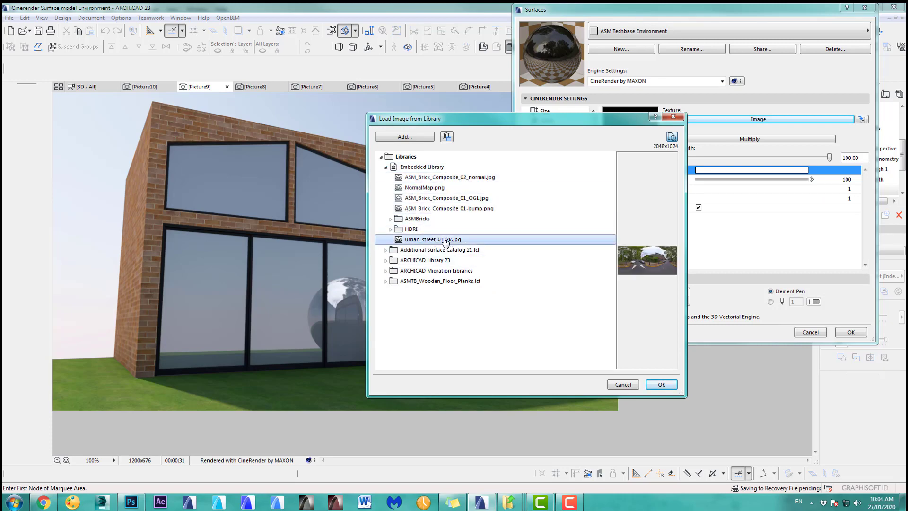
click(653, 389)
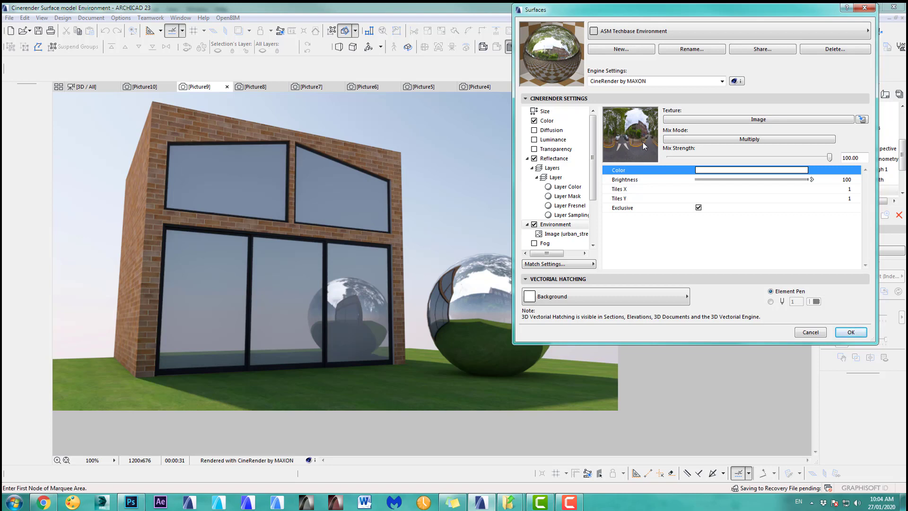
click(851, 332)
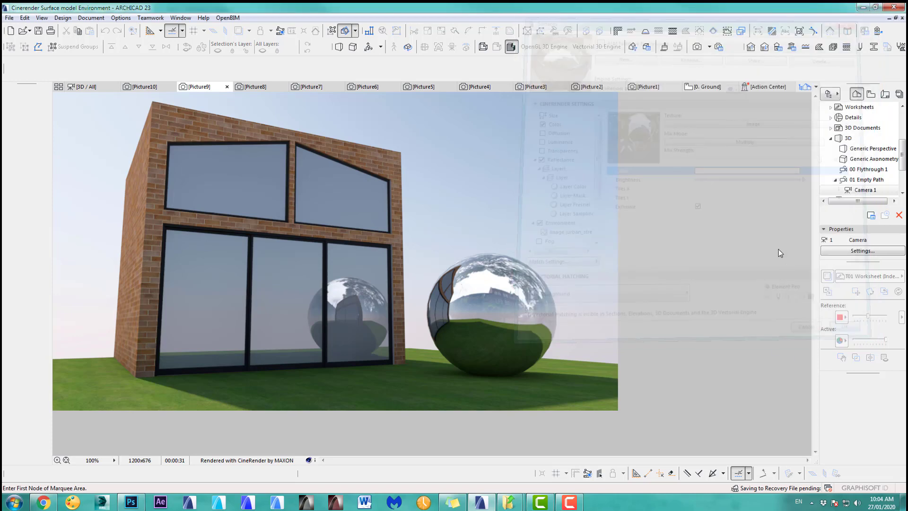
Cancel a test render, move the camera's sun hotspot on the ground plan, then return to 3D.
click(698, 47)
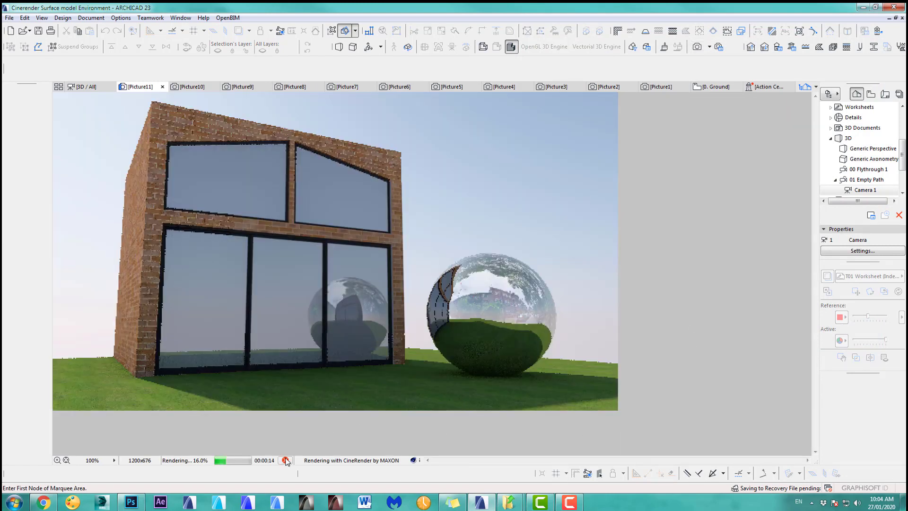
click(286, 460)
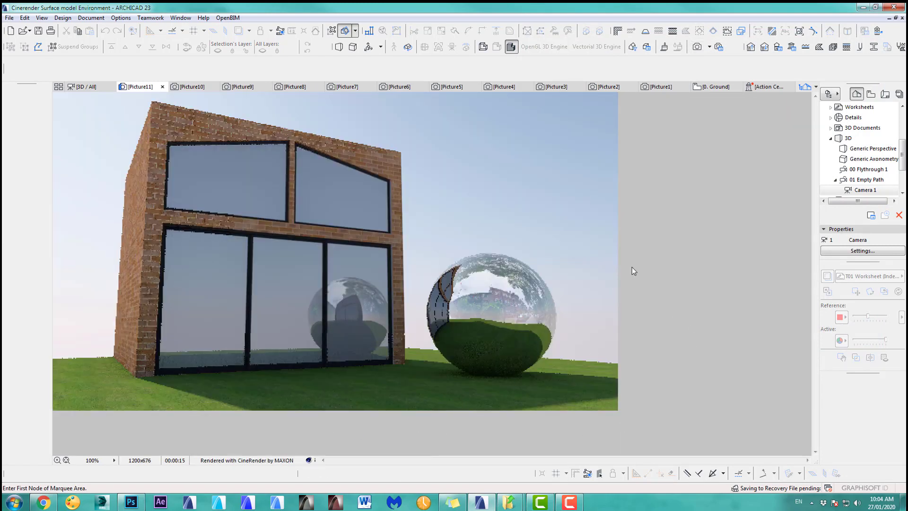
key(F2)
click(372, 374)
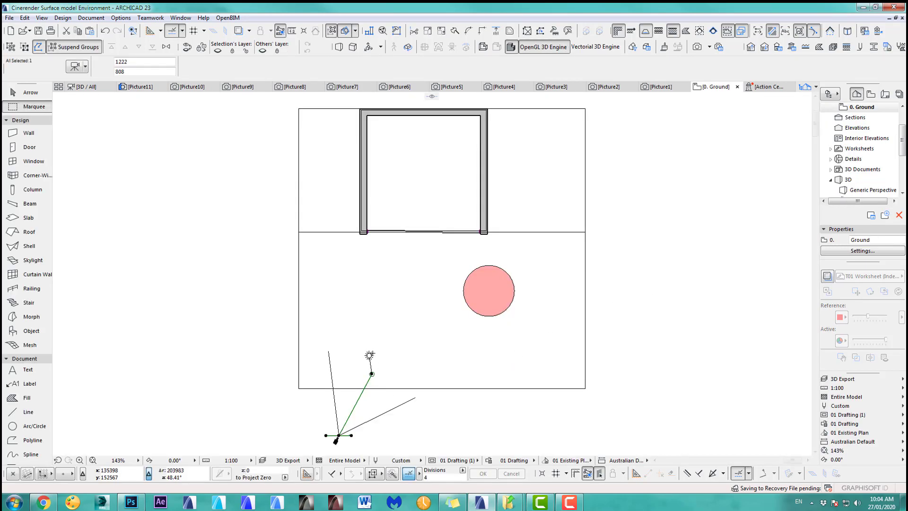
click(371, 374)
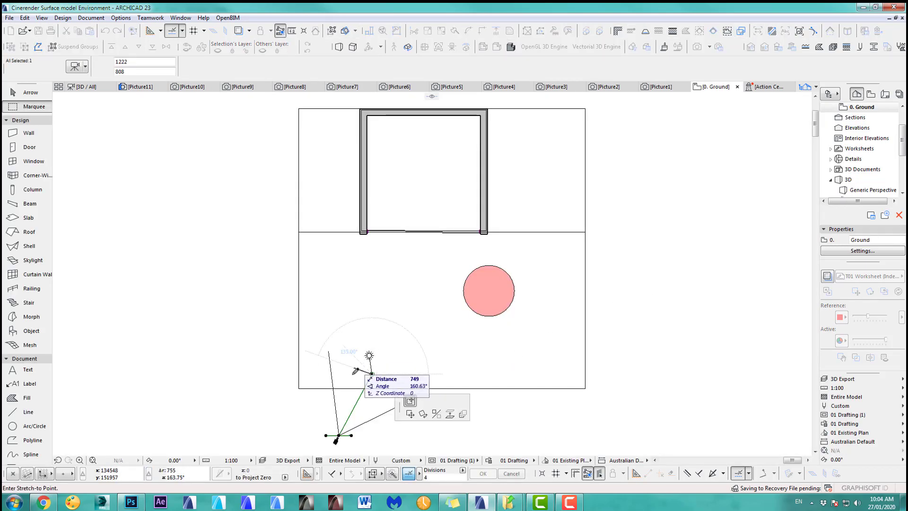
click(355, 398)
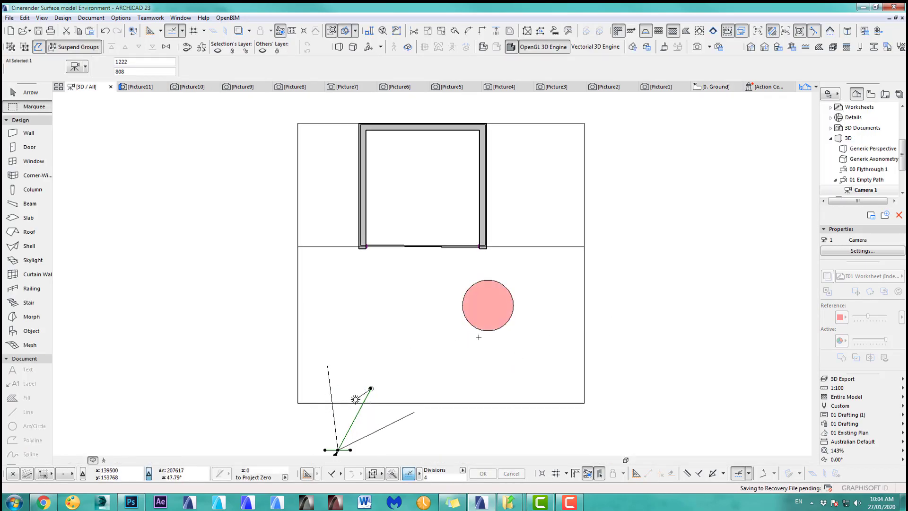
key(F3)
Render Picture12 and compare its sphere reflection against Picture7 and Picture8.
click(697, 46)
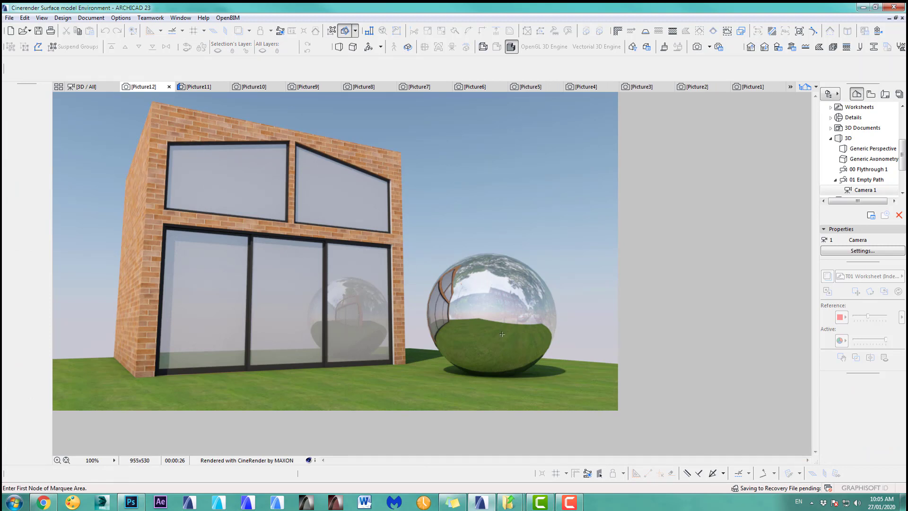
click(435, 87)
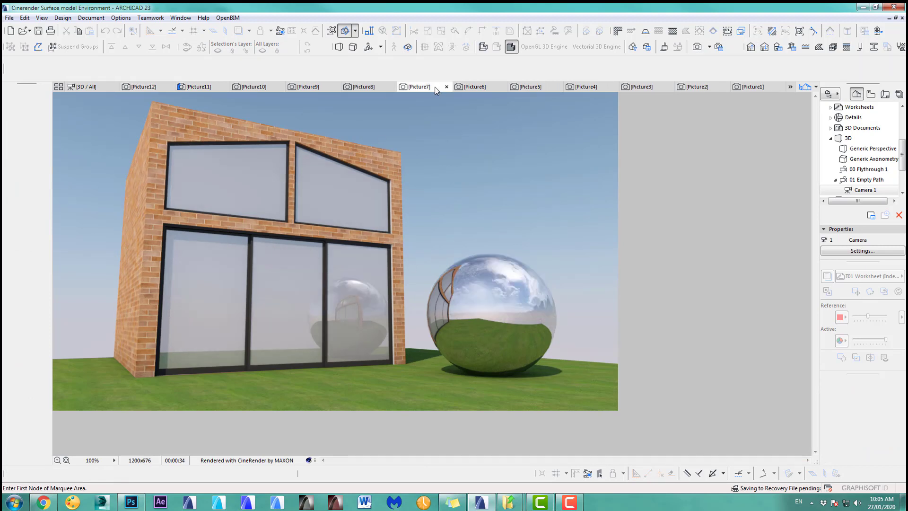
click(382, 88)
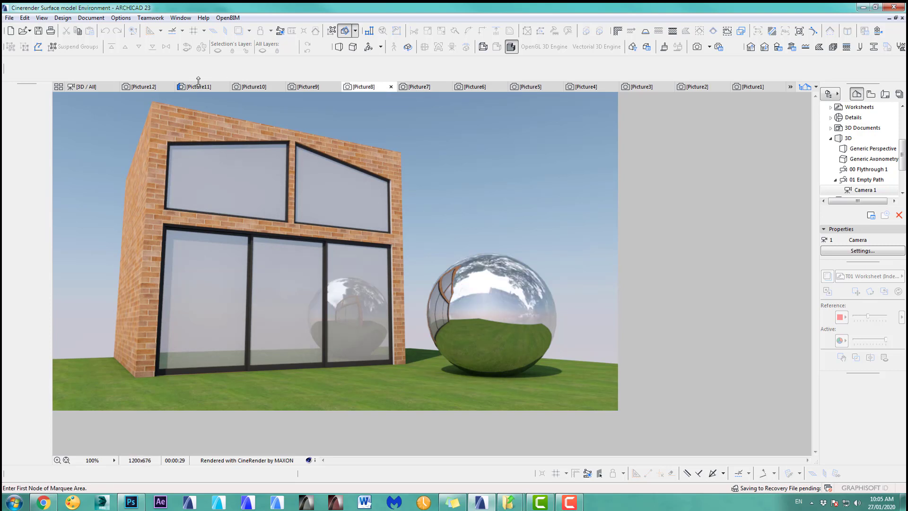
click(151, 87)
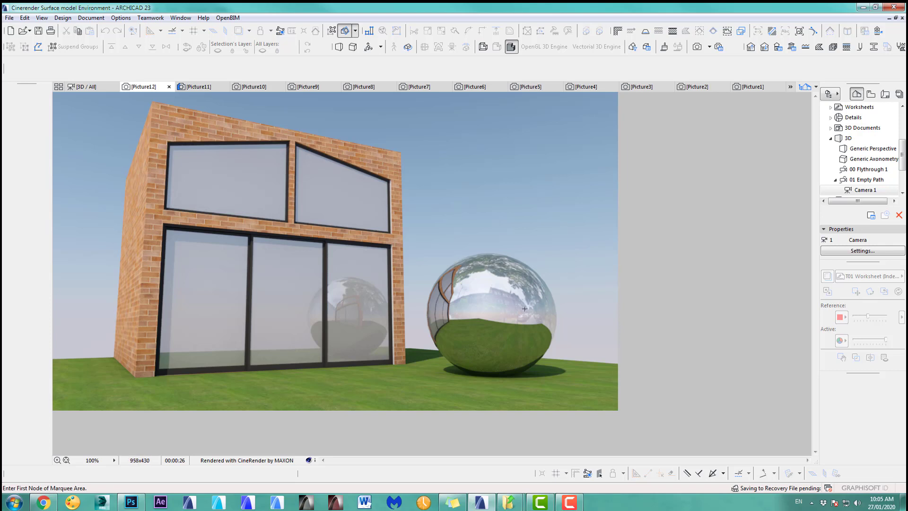
click(363, 87)
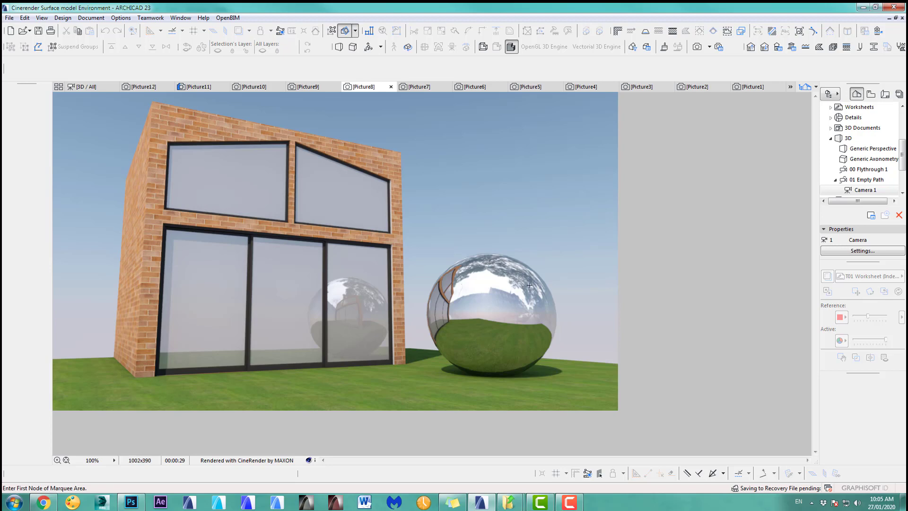
click(144, 88)
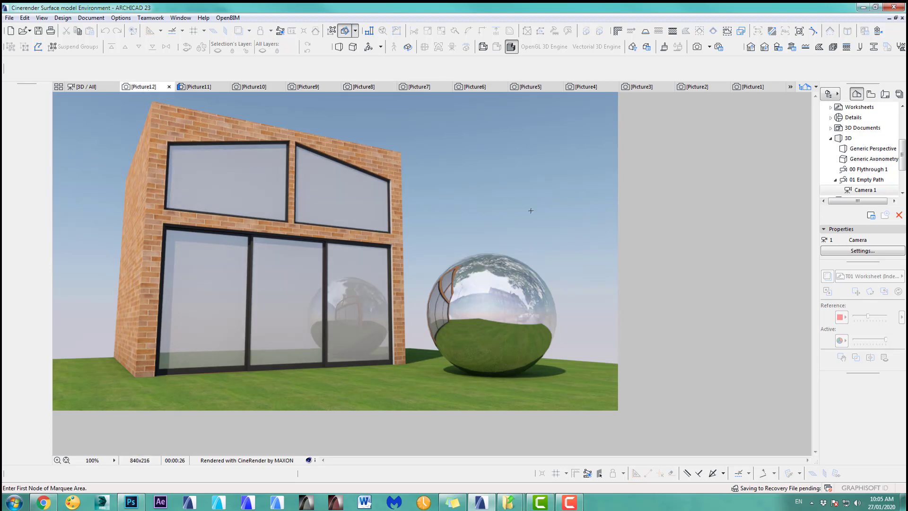
Drag the ASM Techbase Environment's Reflectance layer strength from 53 down to 12.
click(665, 47)
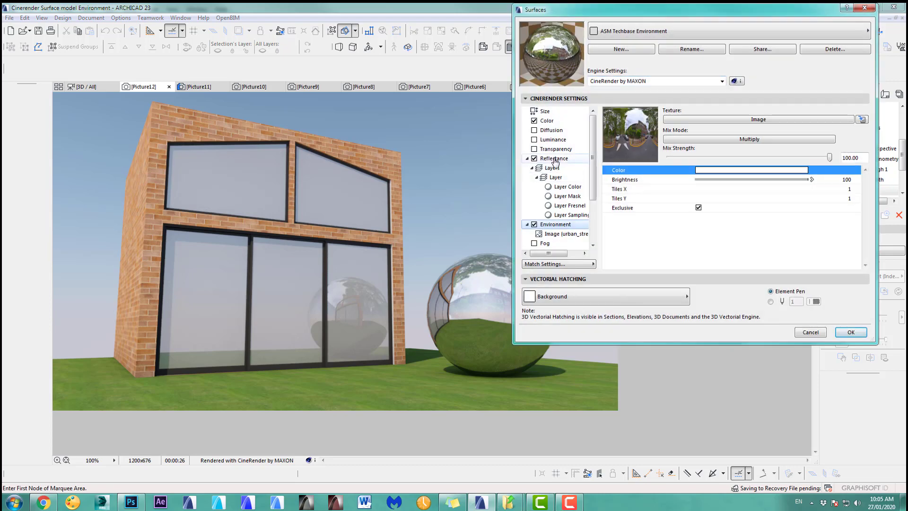
click(553, 177)
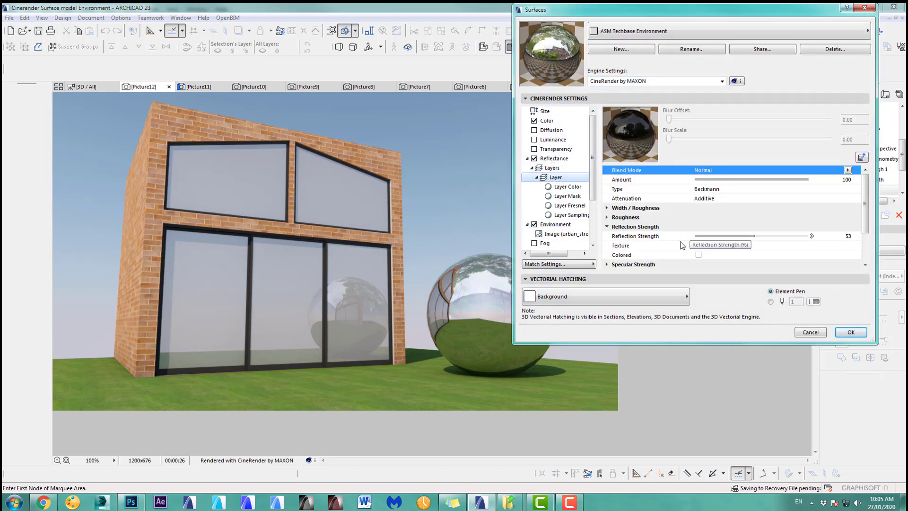
drag(754, 236, 712, 237)
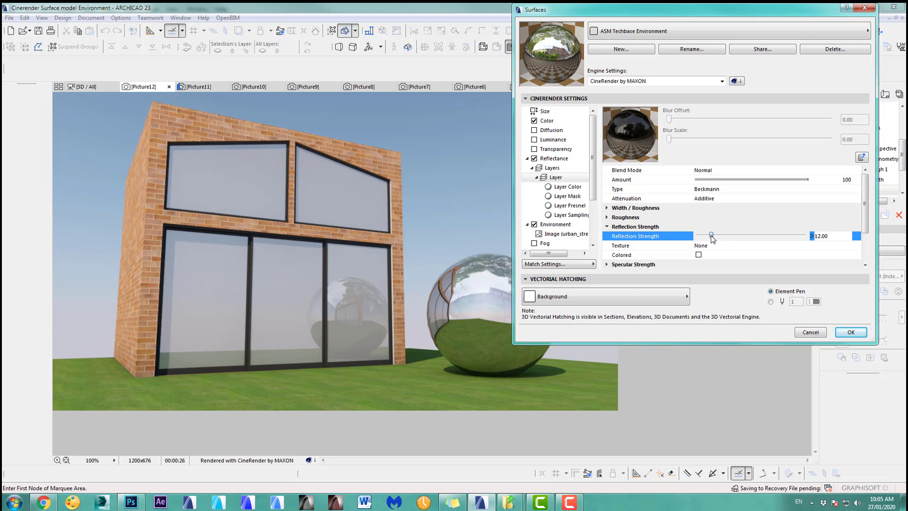
Apply the weaker reflection and render Picture13.
click(851, 332)
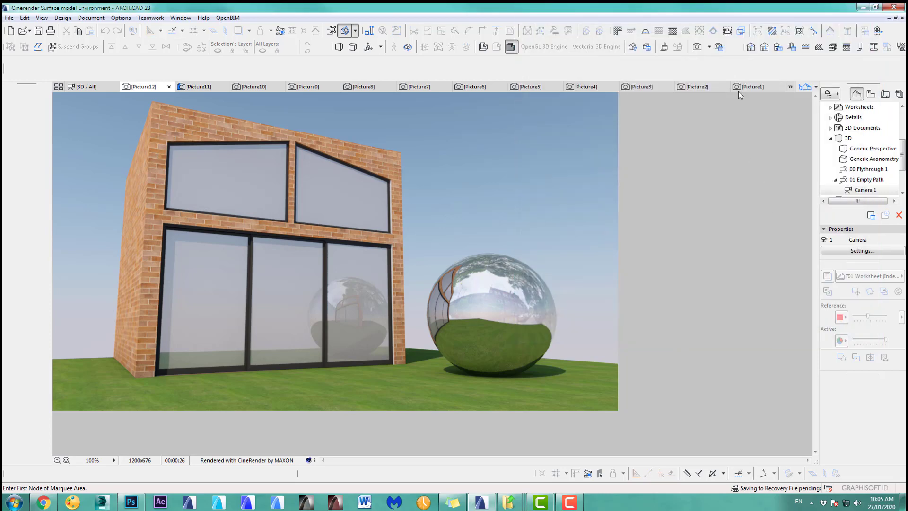
click(697, 47)
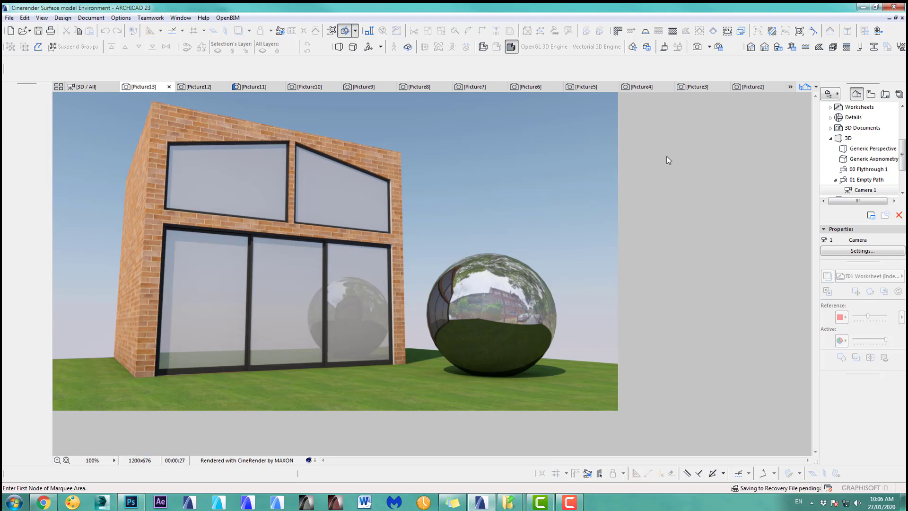
Open the ASM Techbase Reflection Glass surface in the Surfaces settings.
click(664, 47)
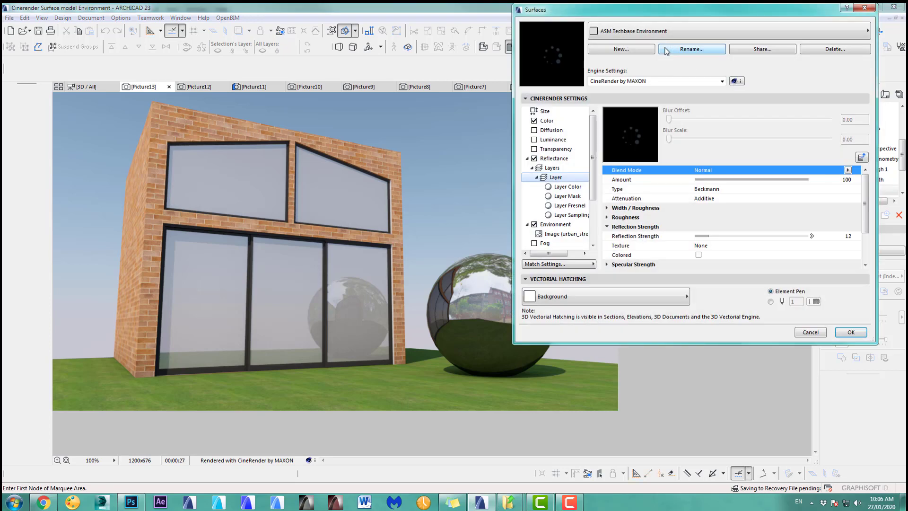
click(645, 34)
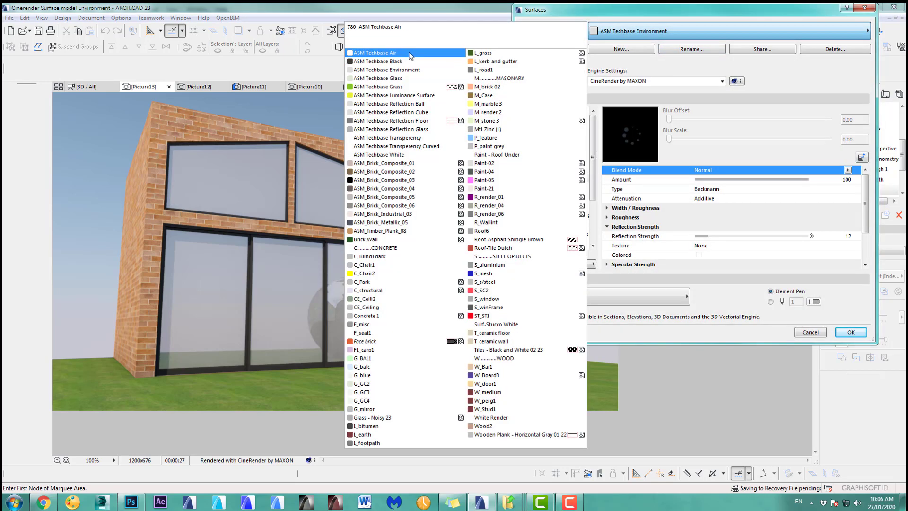
click(382, 130)
scroll(594, 189, down, 3)
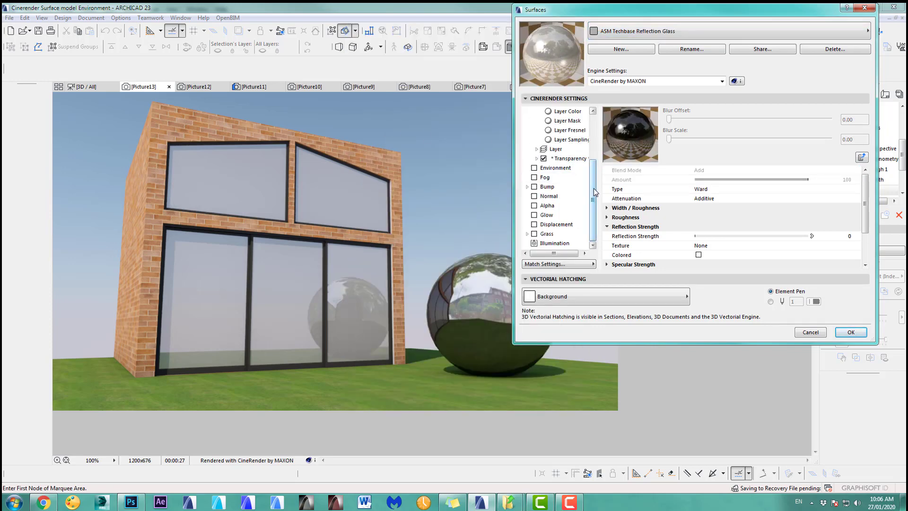
drag(595, 187, 600, 112)
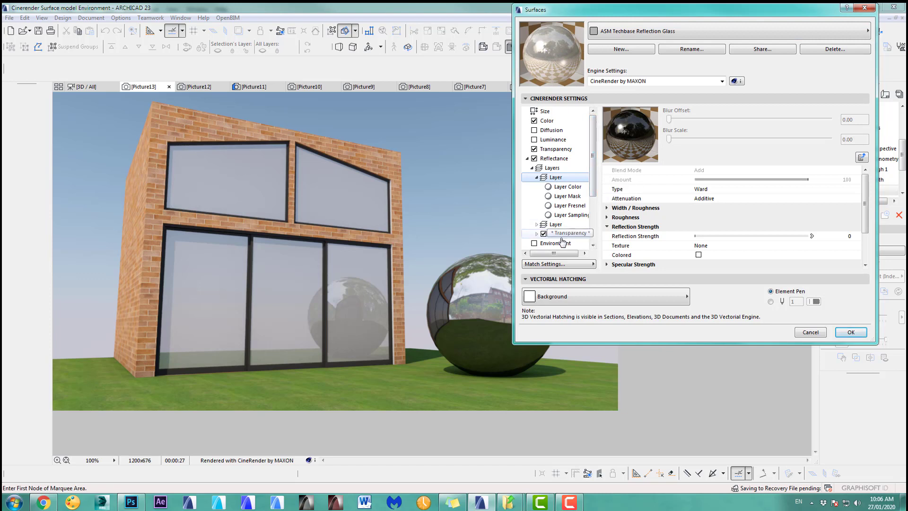
Turn on the glass Environment channel using the embedded urban_street_01_2k.jpg image texture.
click(540, 243)
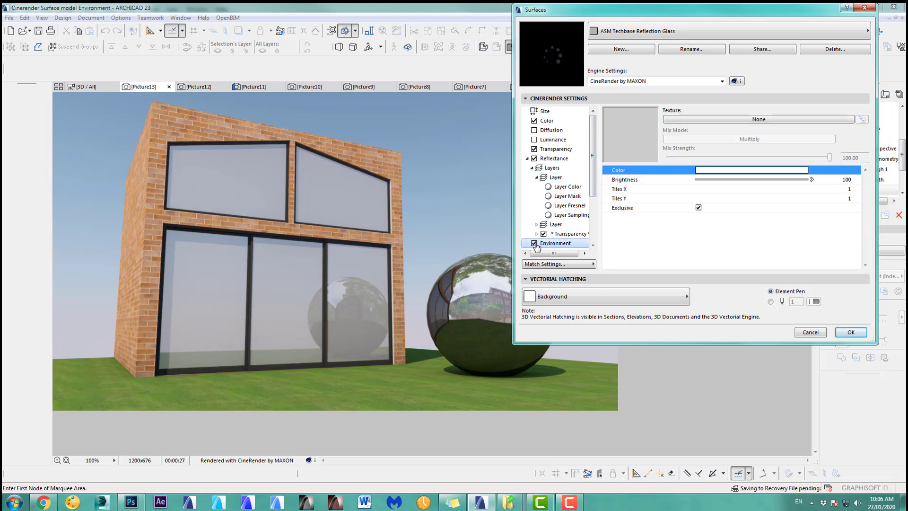
click(797, 122)
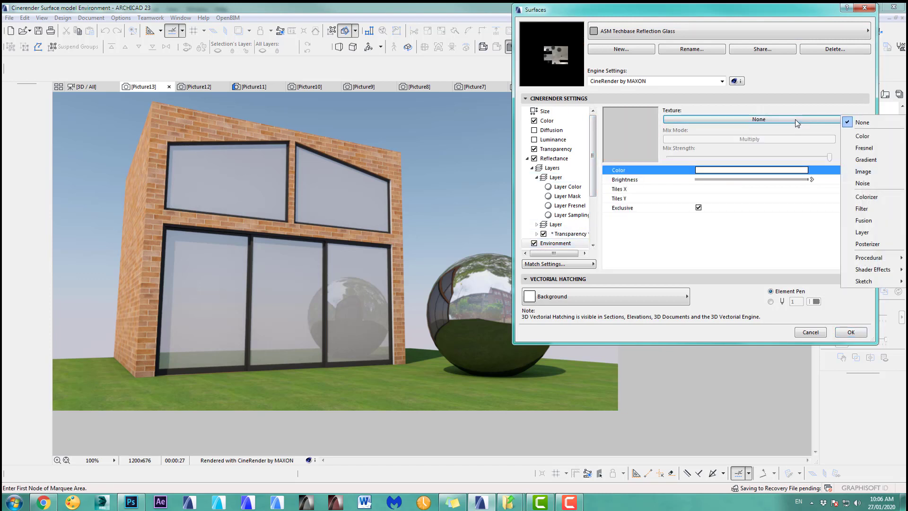
click(864, 171)
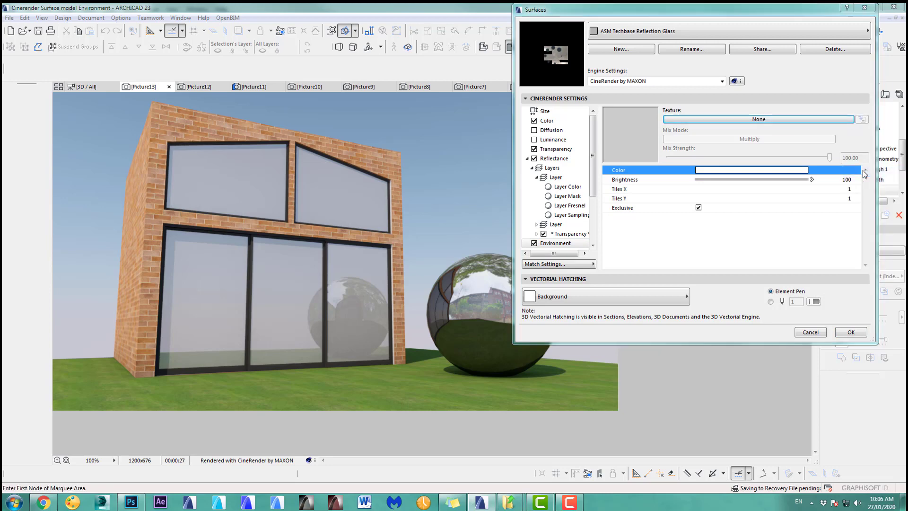
click(386, 167)
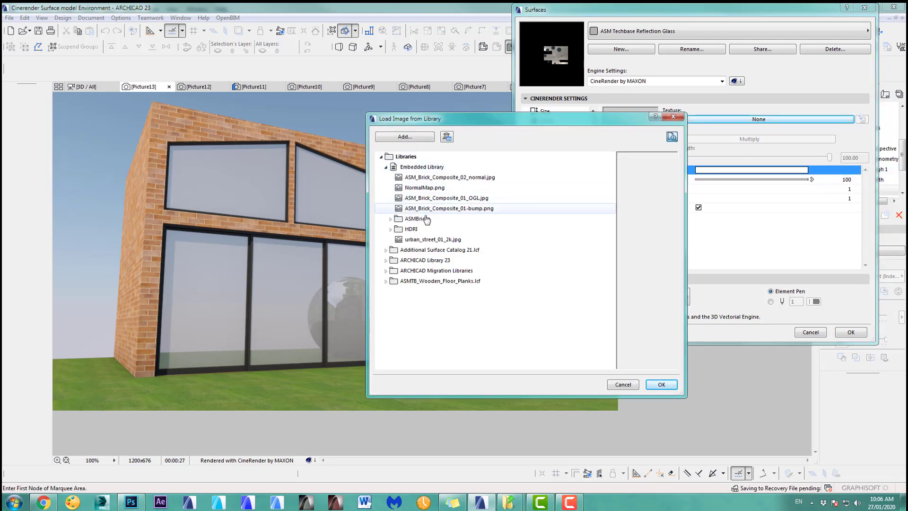
click(425, 239)
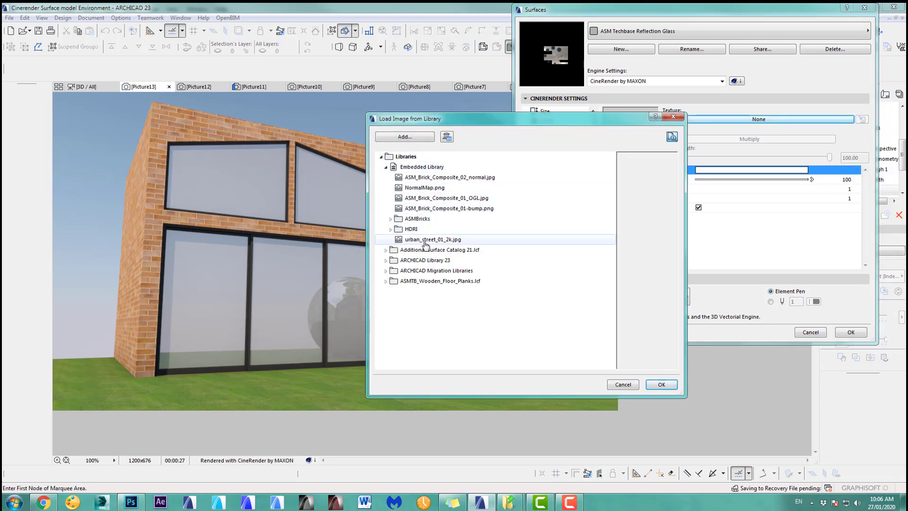
click(662, 385)
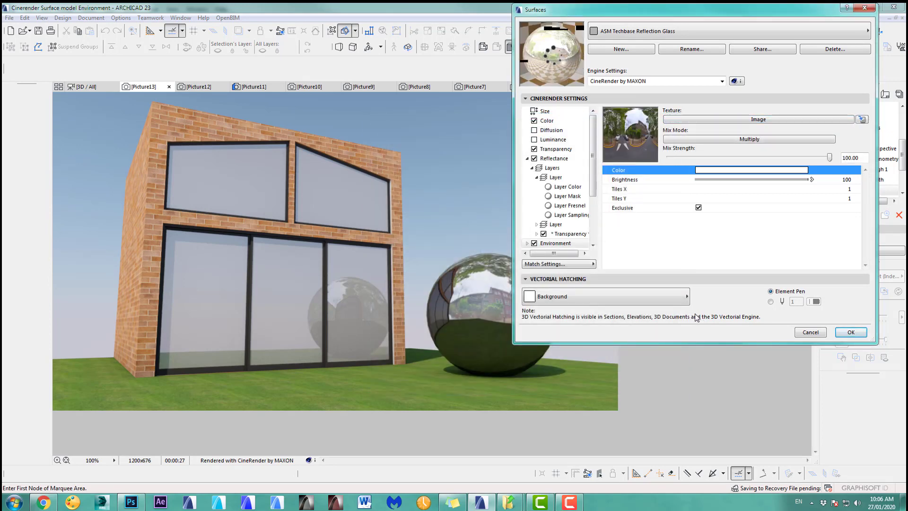
click(851, 332)
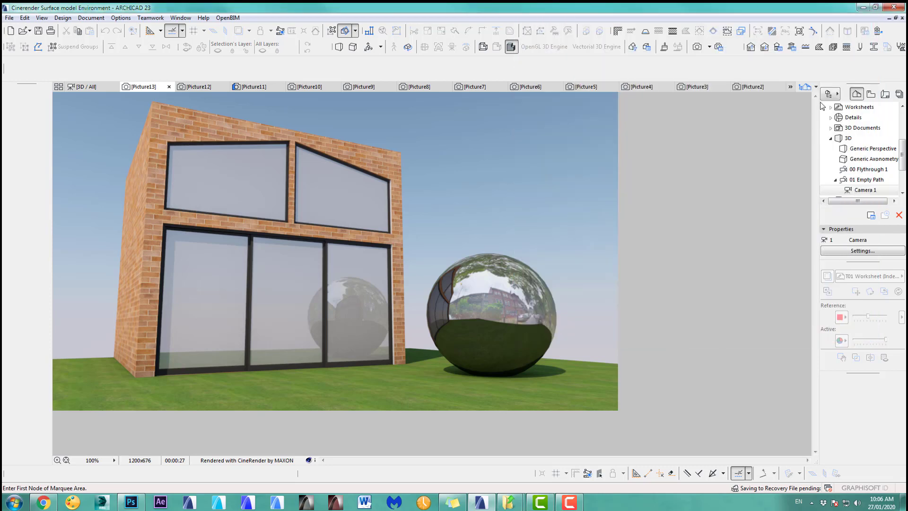
Render Picture14 with the glass windows reflecting the street scene.
click(697, 47)
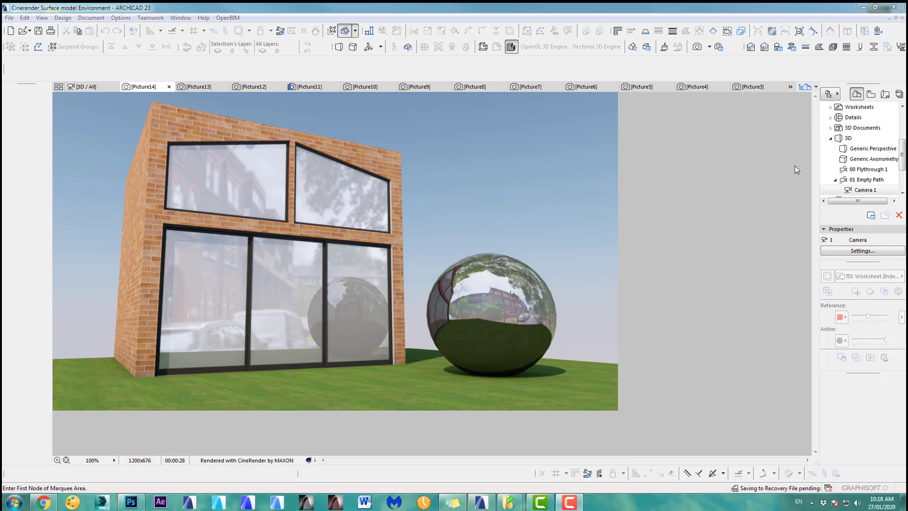
Lower the glass surface's Color Brightness to 8.
click(665, 48)
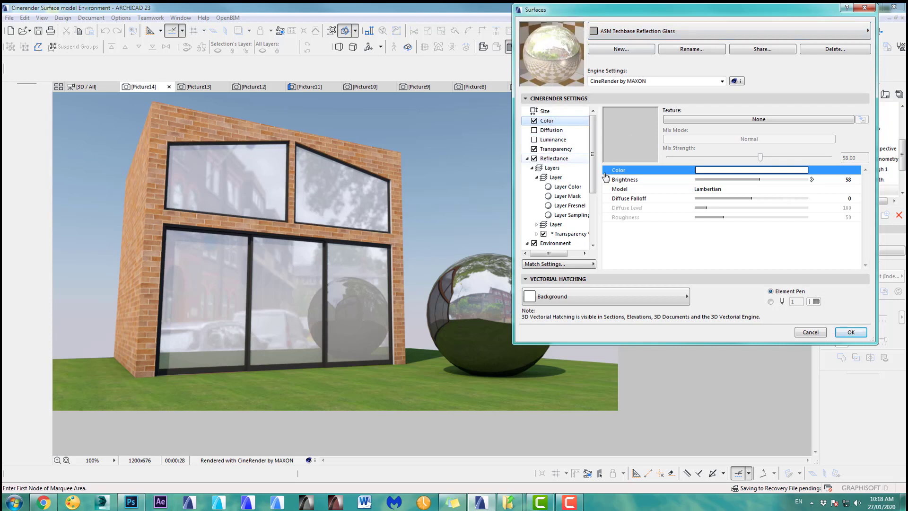
click(759, 181)
drag(760, 181, 707, 183)
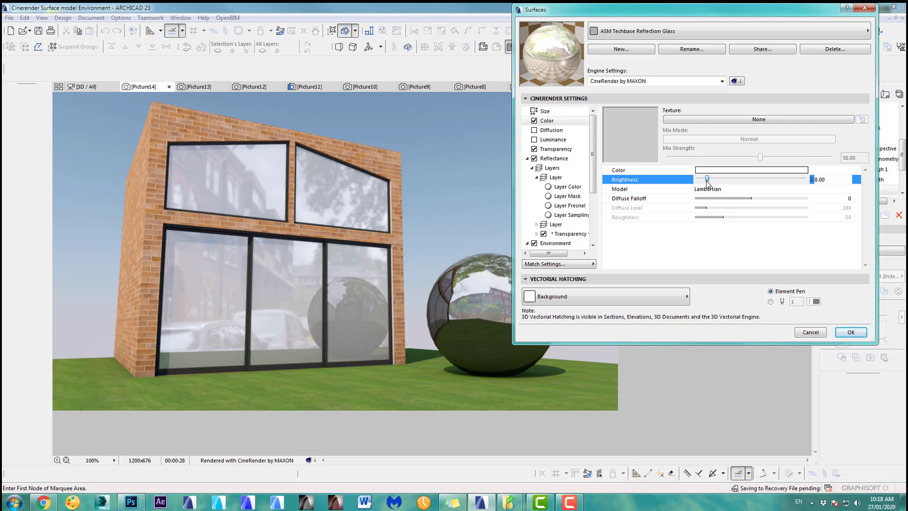
key(Return)
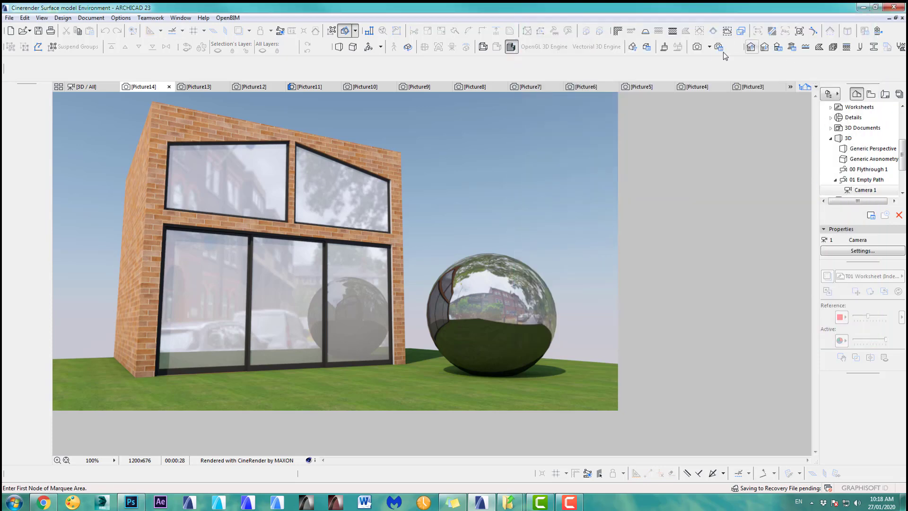
Render Picture15 and compare it with Picture14.
click(718, 49)
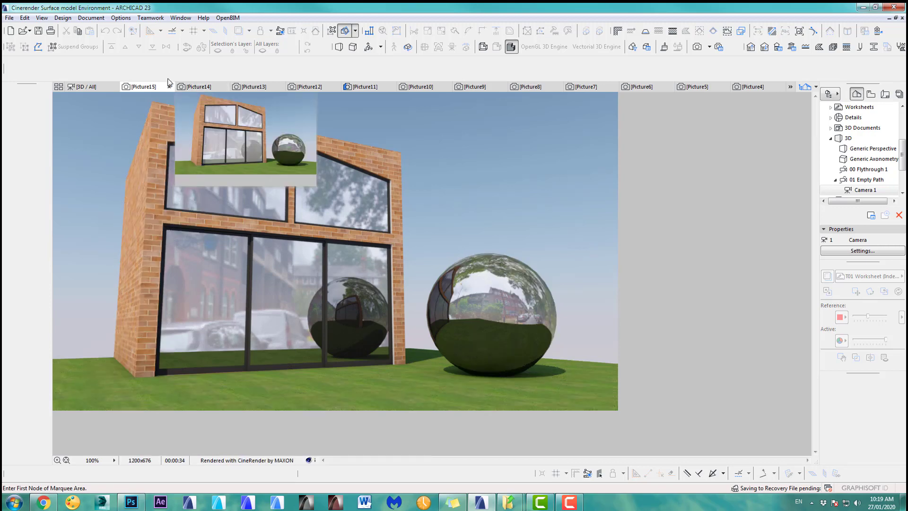
click(193, 86)
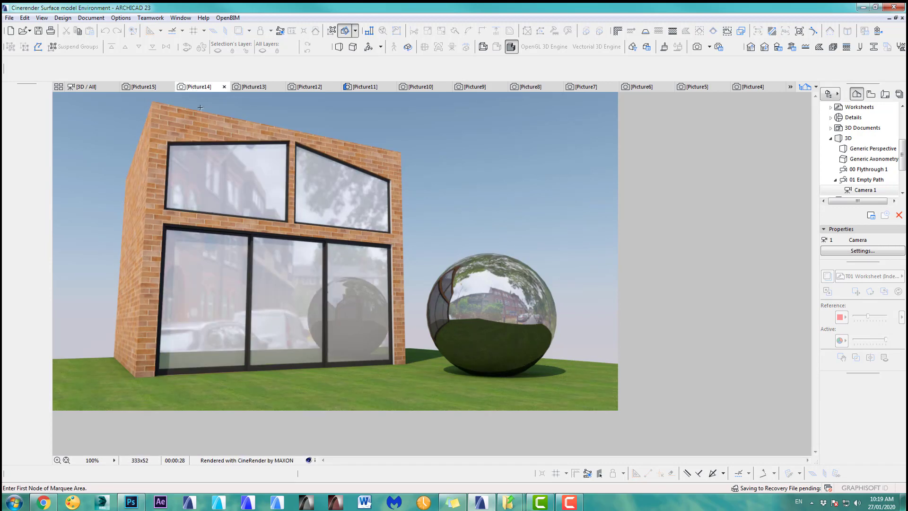
click(142, 86)
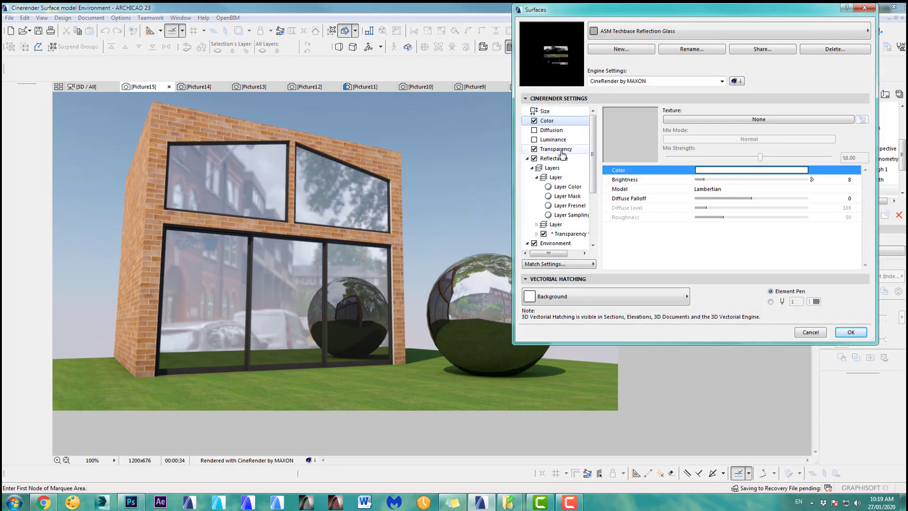
Set glass transparency brightness to 100 with a white transparency colour, then render Picture16.
click(562, 152)
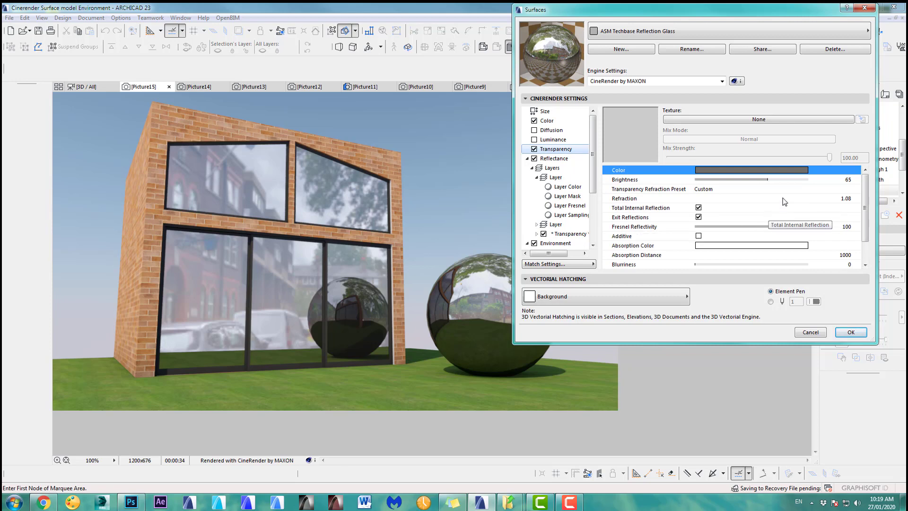
click(769, 183)
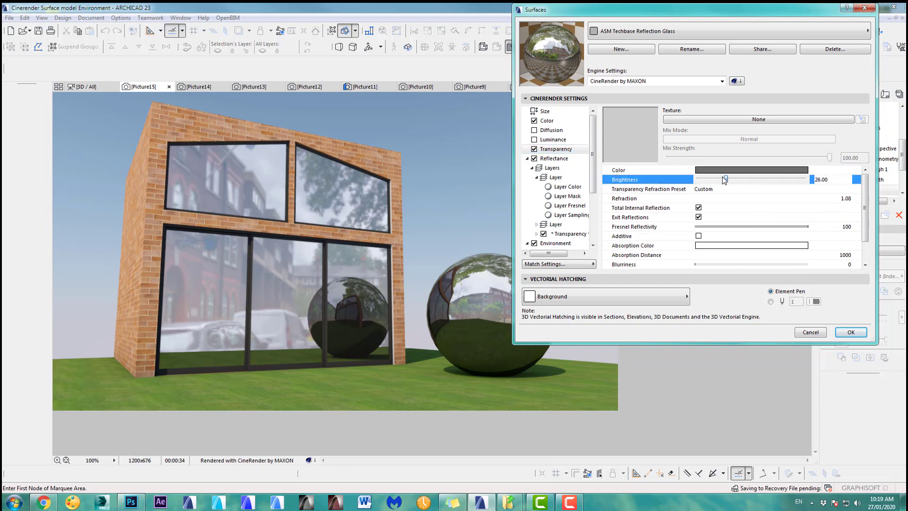
text(100)
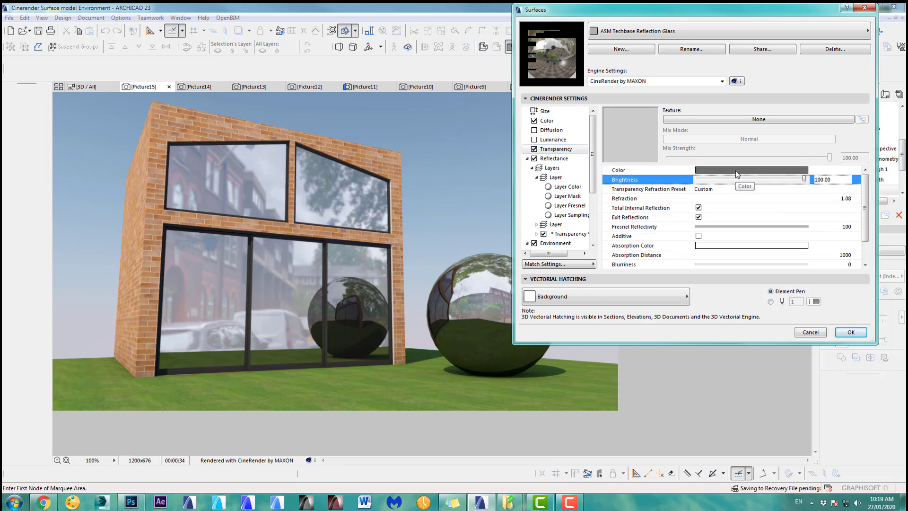
click(737, 169)
drag(418, 120, 418, 67)
click(230, 196)
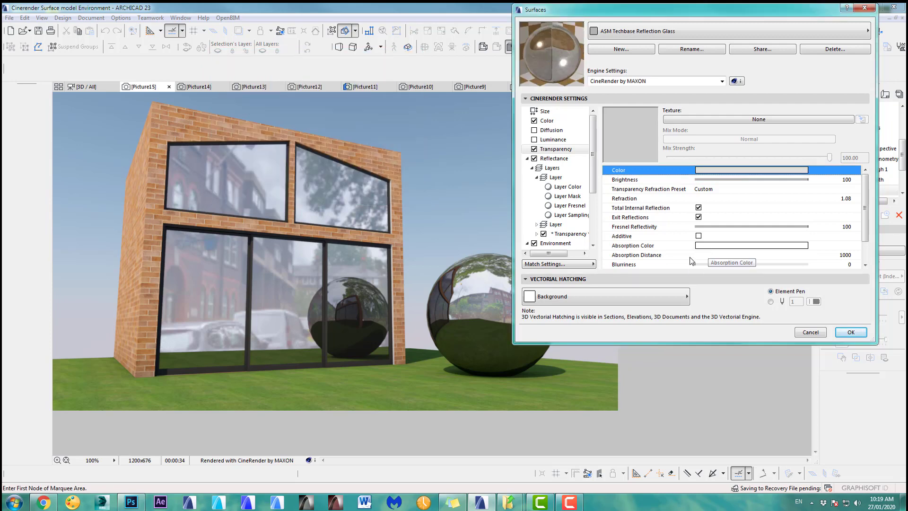
click(851, 332)
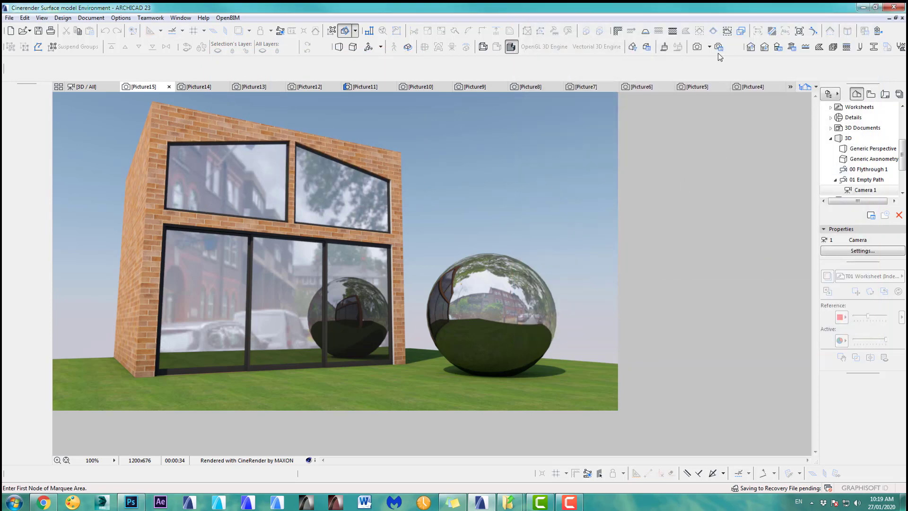
click(697, 47)
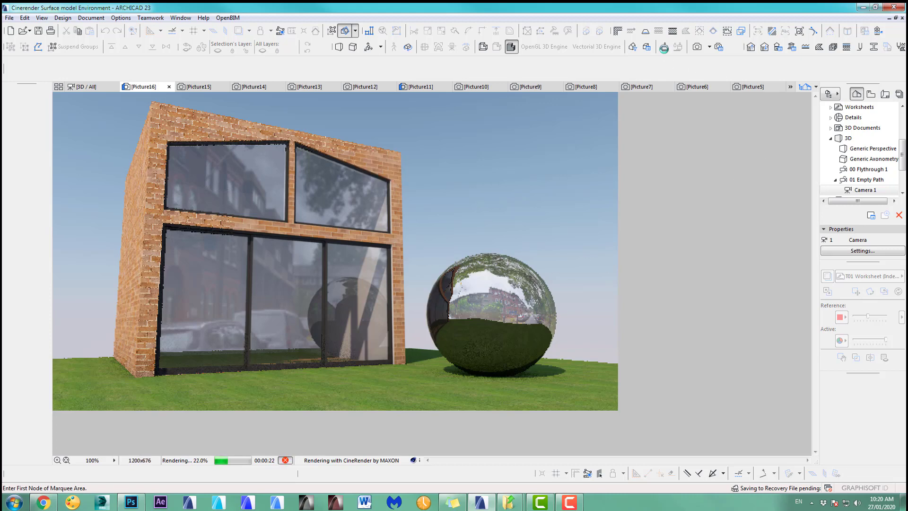
Inspect the glass surface's reflectance layer settings, then close them.
click(664, 46)
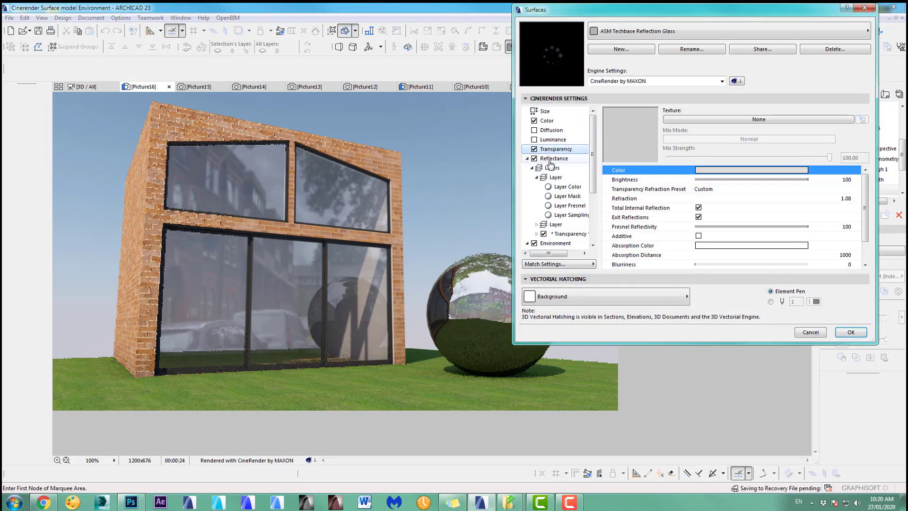
click(553, 177)
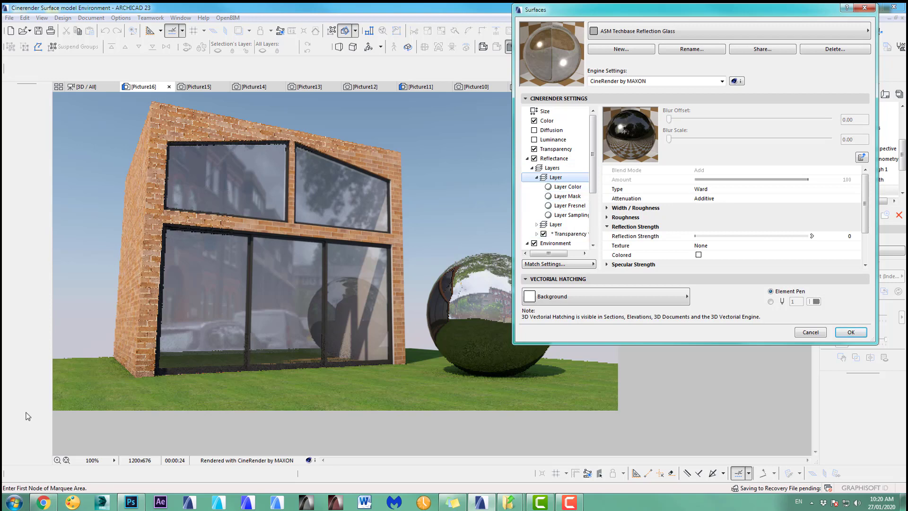
key(Return)
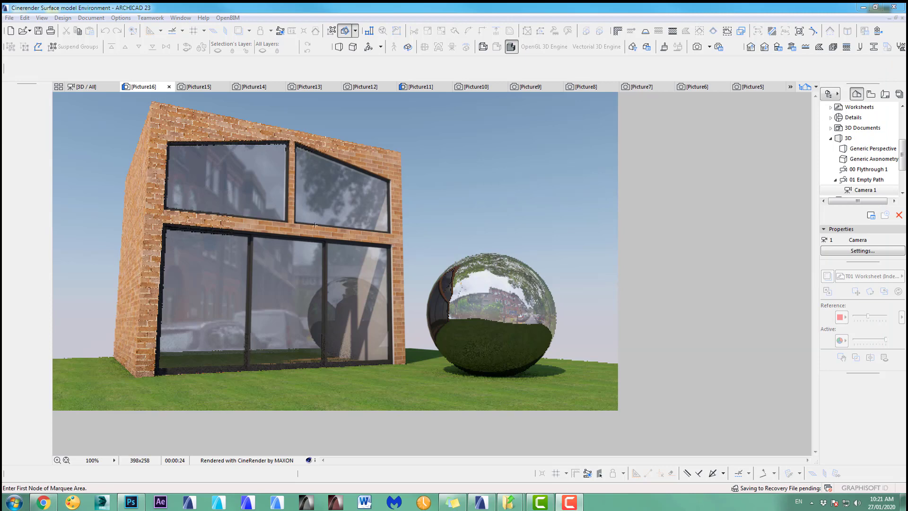
Lower the glass Environment channel's brightness from 100 to 19 and apply it.
click(665, 48)
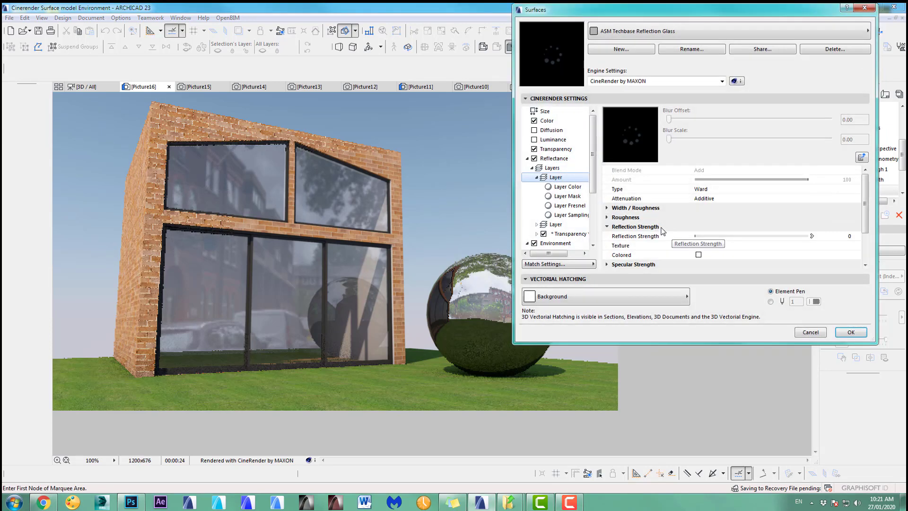
click(557, 244)
scroll(558, 239, down, 2)
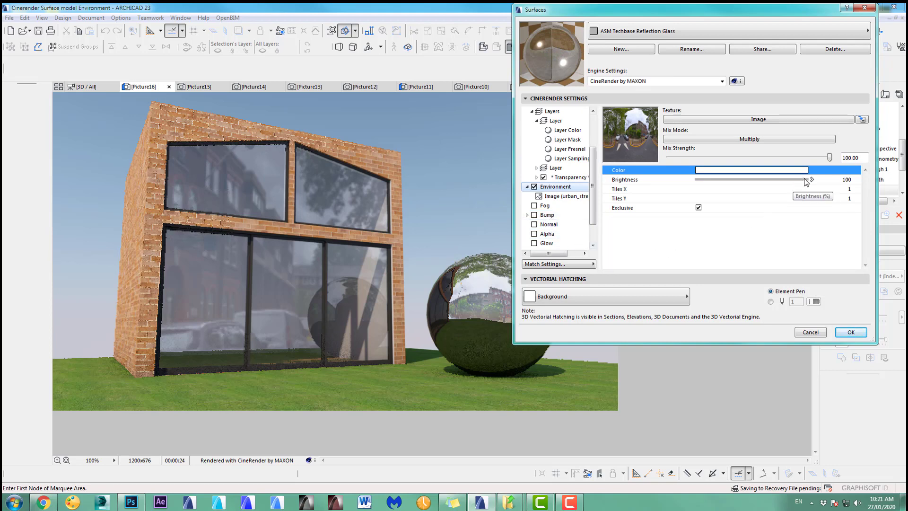
drag(807, 181, 720, 183)
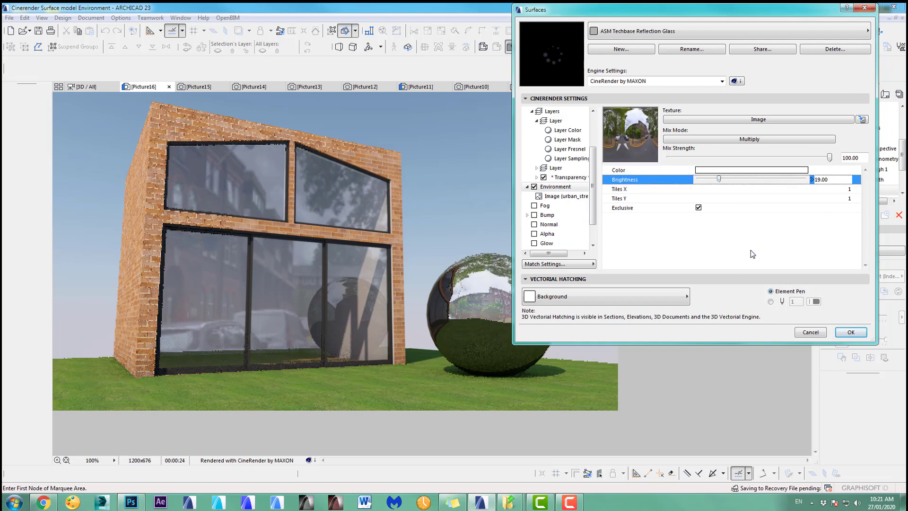
click(847, 333)
Render the glass at brightness 19, then raise its Environment brightness to 46.
click(698, 48)
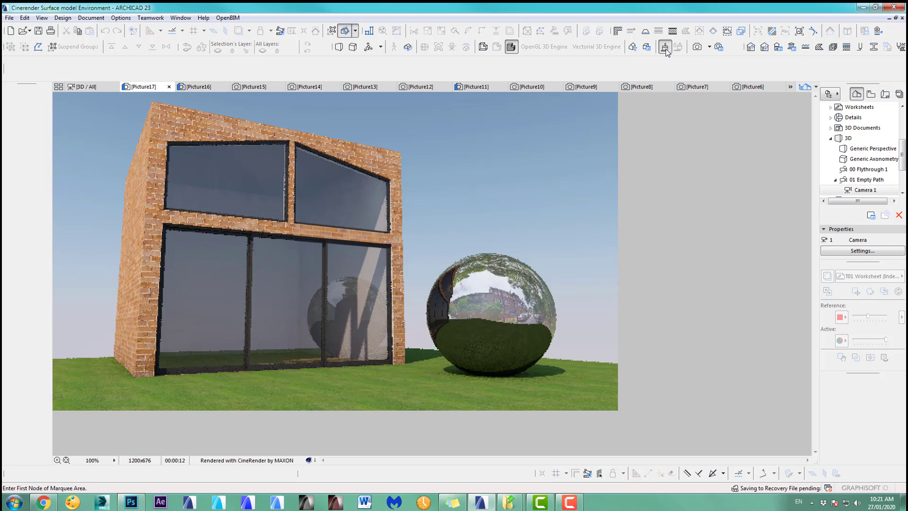
key(ctrl+alt+m)
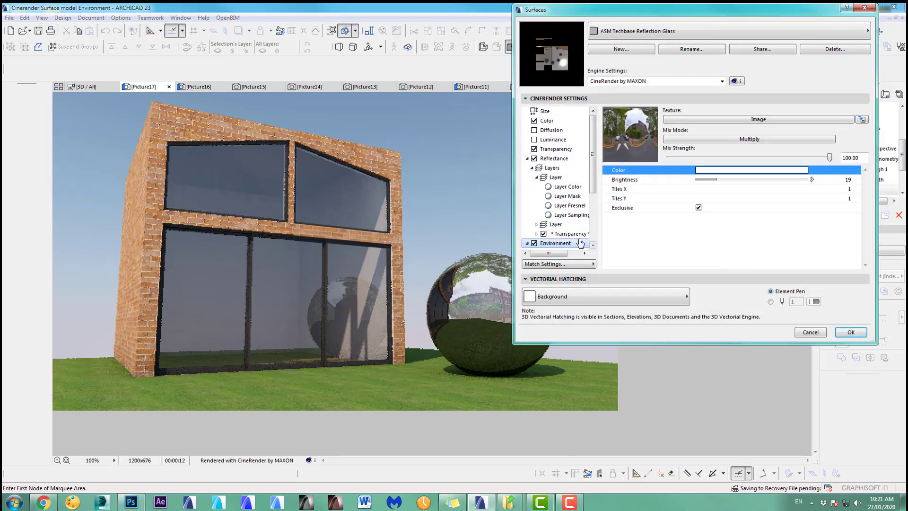
drag(717, 180, 747, 179)
click(851, 332)
Produce the final Picture18 CineRender with the glass environment brightness at 46.
click(698, 47)
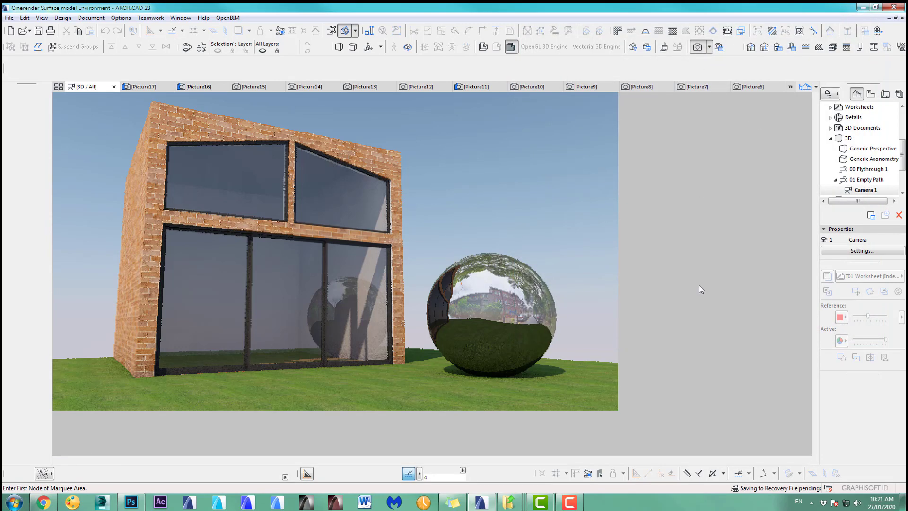